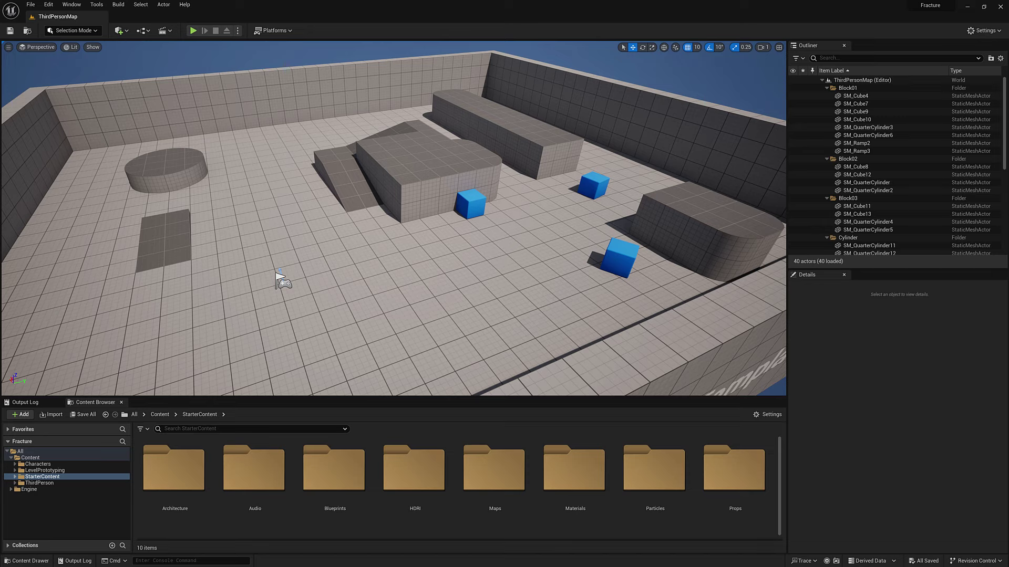
Switch to the browser, skim the Fracture and Clustering tutorial, open the Introduction to Chaos Destructible Mesh video, and return to Unreal Editor
left_click_drag(1008, 50, 406, 66)
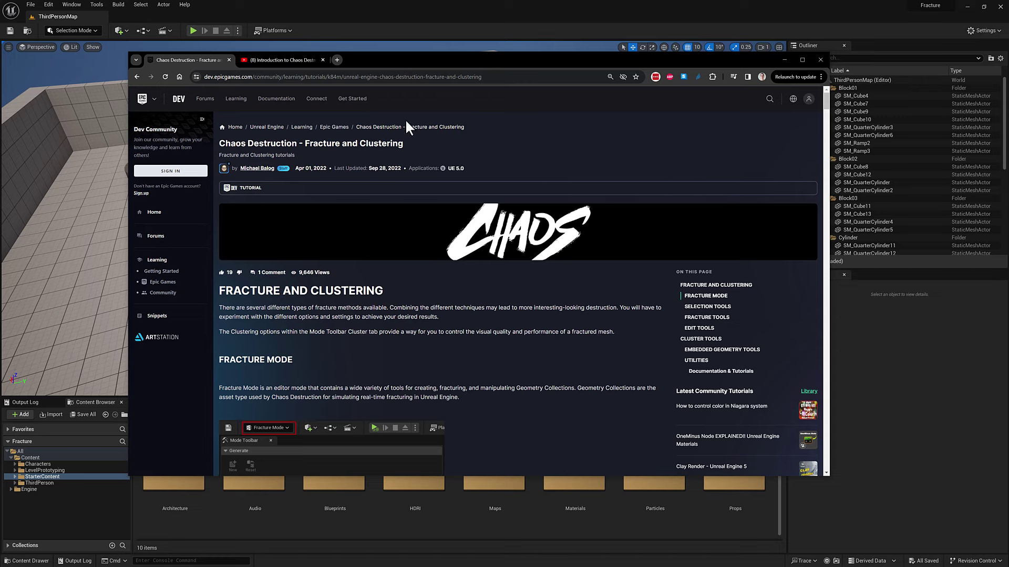
scroll(590, 235, "down", 9)
scroll(593, 241, "down", 3)
scroll(380, 168, "up", 5)
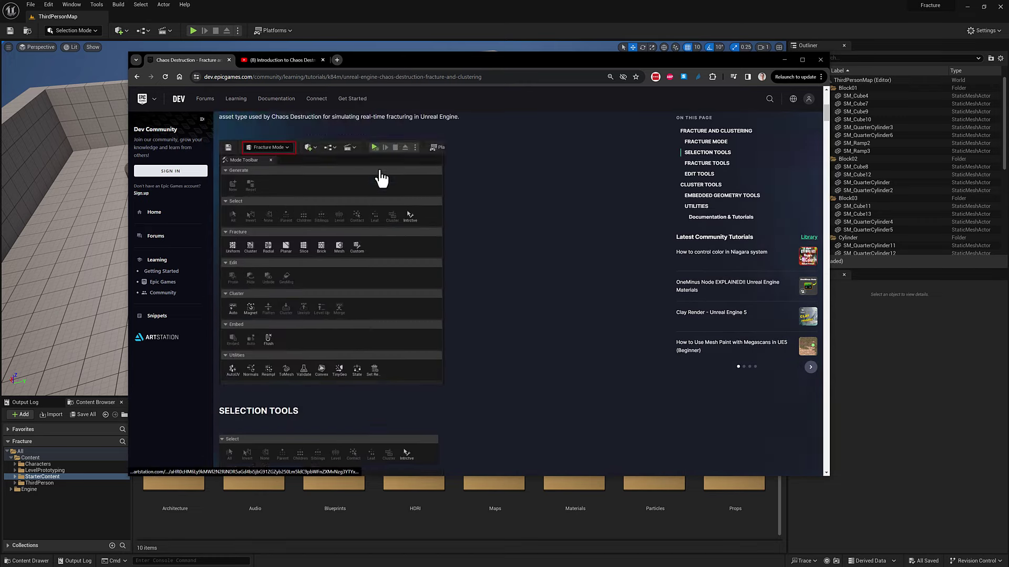
scroll(380, 174, "up", 6)
mouse_move(261, 175)
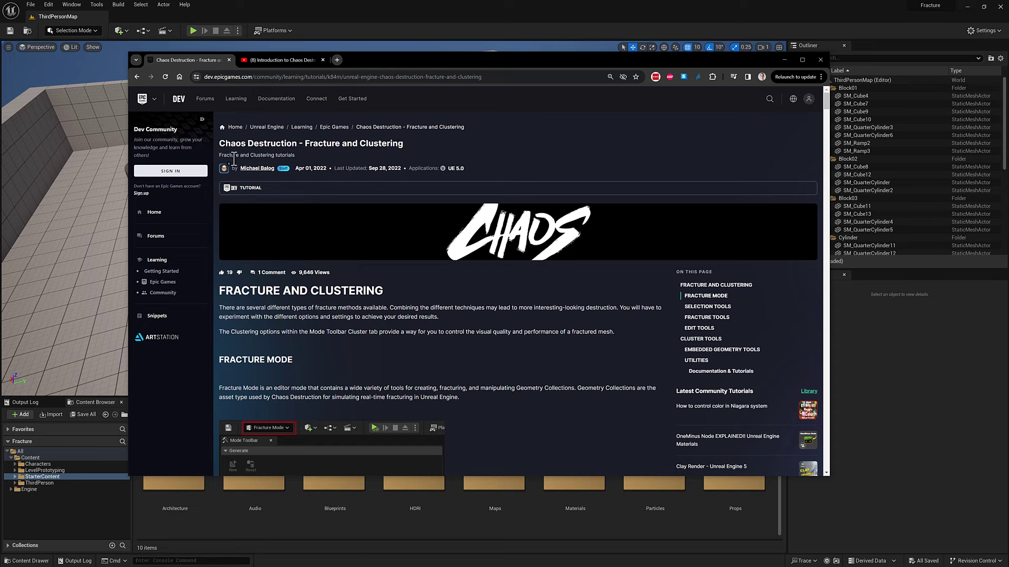
left_click_drag(827, 104, 824, 75)
left_click(266, 60)
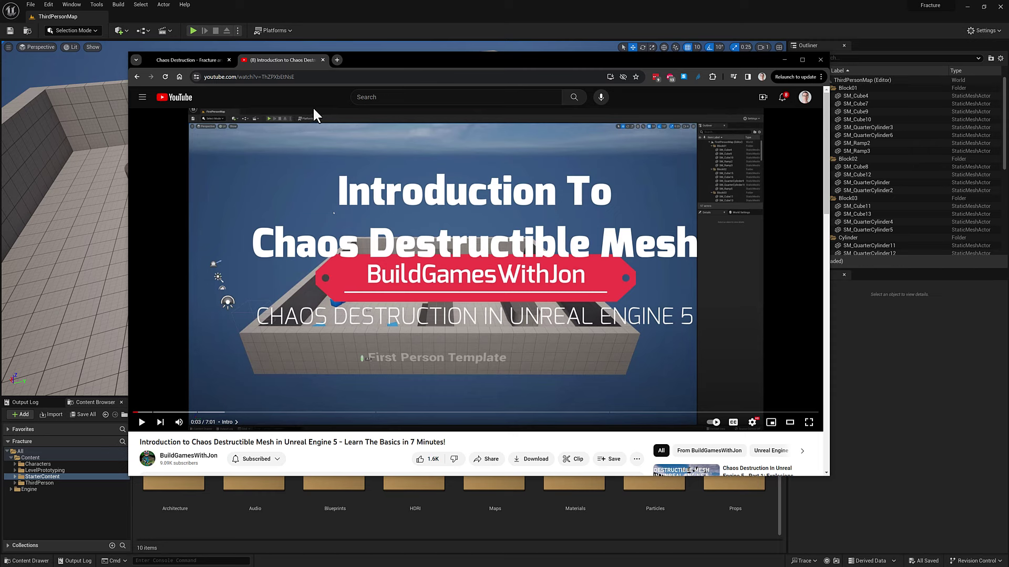
key("alt+Tab")
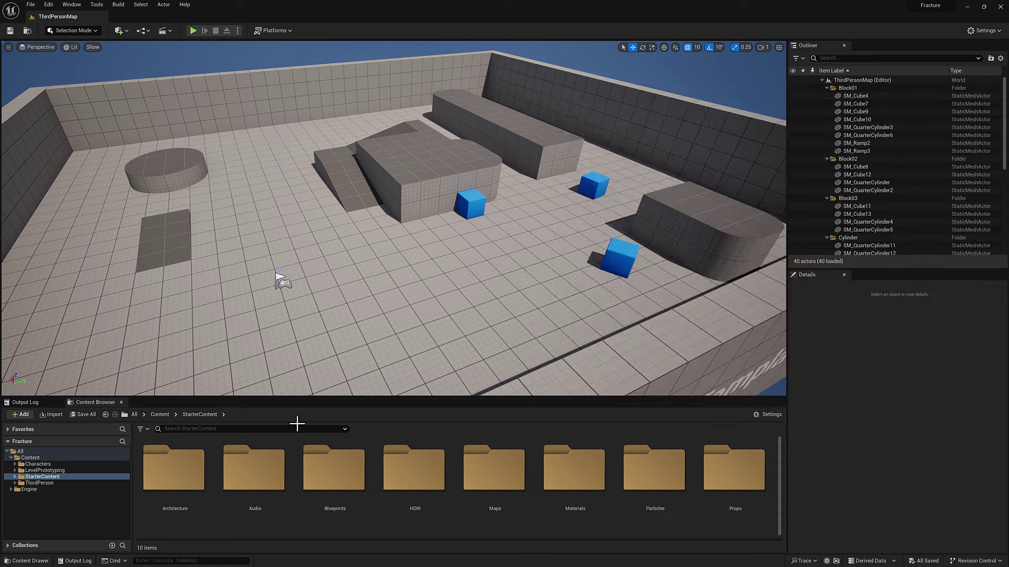
Enlarge the Content Browser area and, in Modeling mode, create a 100 × 100 × 100 box on the floor near the player start
left_click_drag(306, 362, 305, 349)
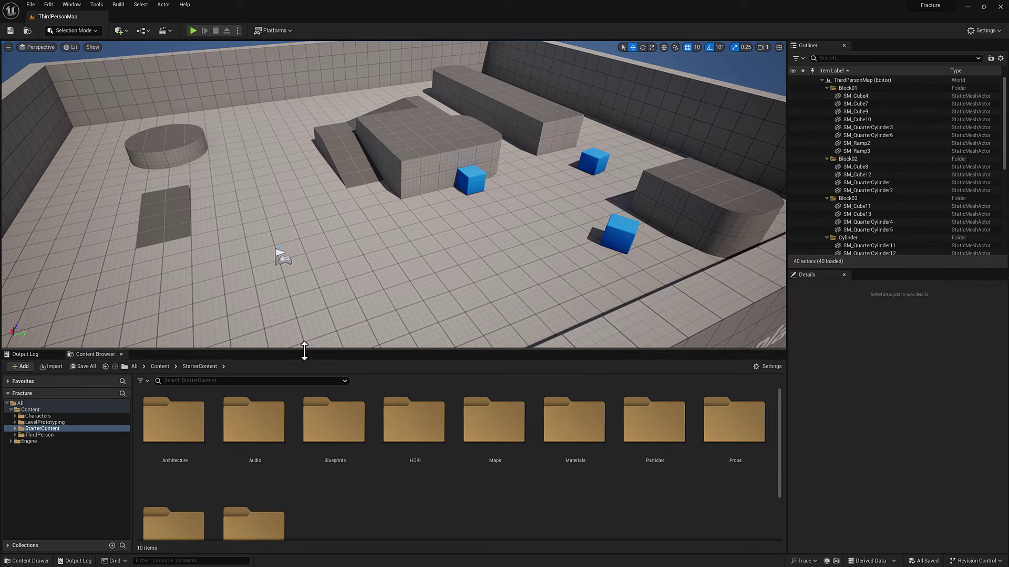
right_click(339, 502)
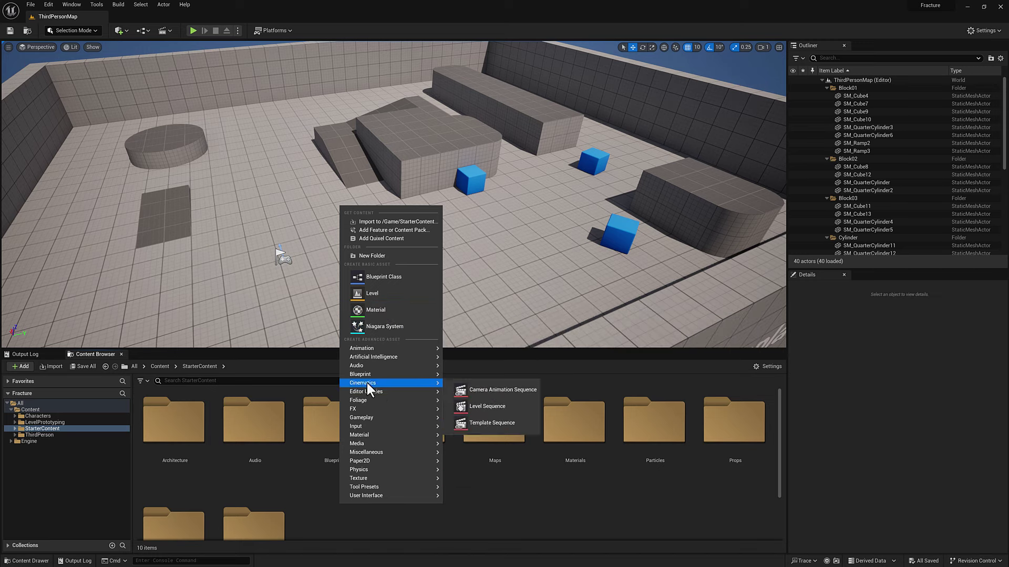
left_click(61, 32)
left_click(61, 31)
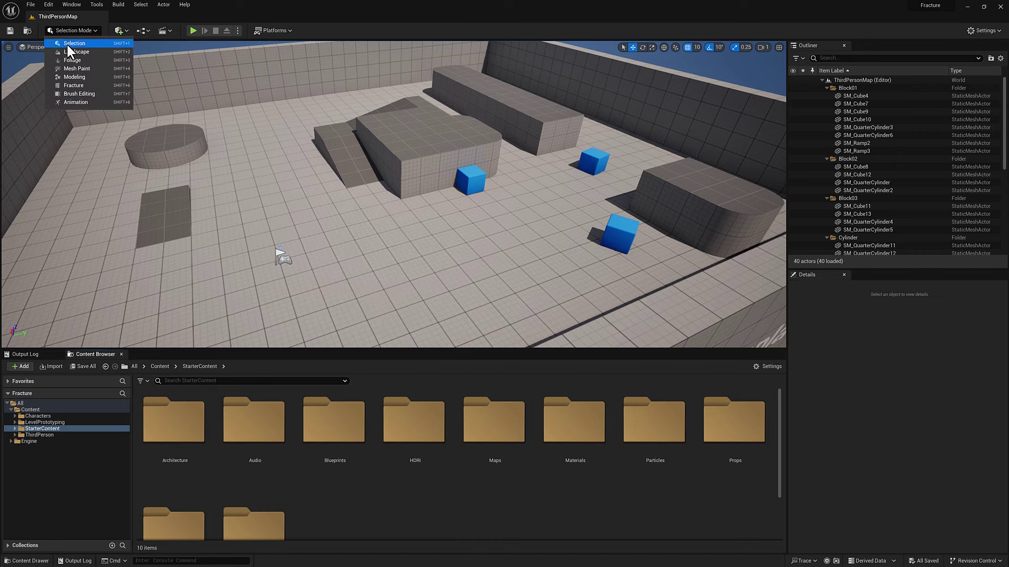
left_click(74, 110)
left_click(47, 53)
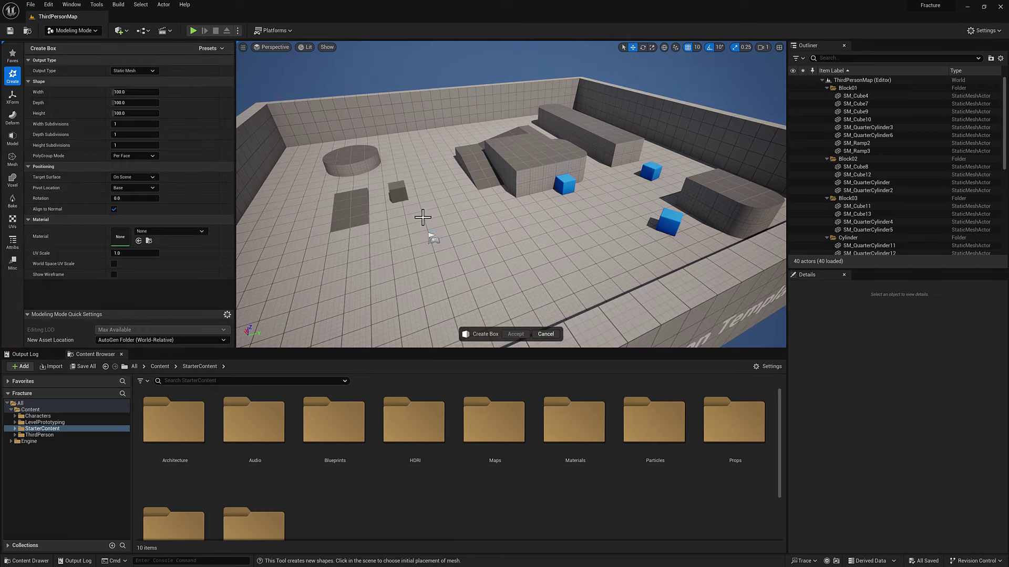
left_click(468, 252)
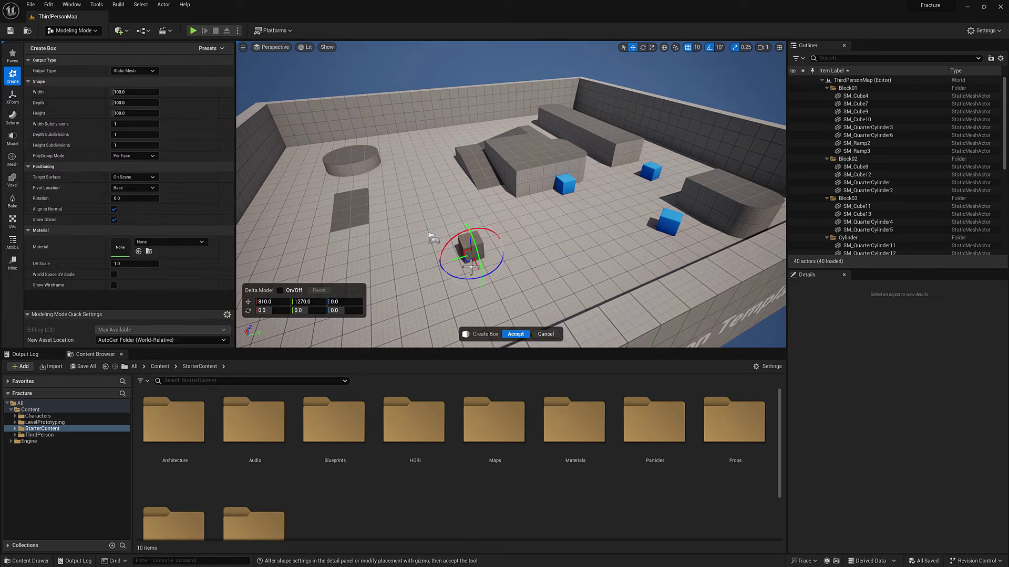
left_click(514, 334)
Scale the new box into a wide, thin slab of 10.25 × 14.5 × 0.25
scroll(504, 270, "up", 3)
left_click_drag(504, 270, 567, 251)
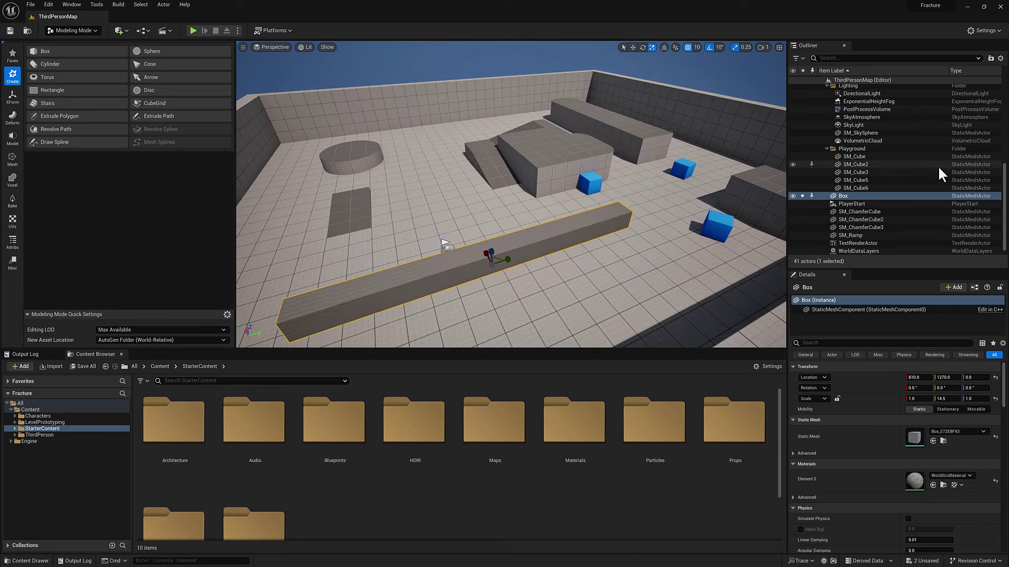
right_click_drag(718, 208, 403, 275)
left_click_drag(400, 297, 577, 315)
right_click_drag(577, 315, 610, 195)
left_click_drag(600, 195, 600, 213)
right_click_drag(600, 212, 612, 266)
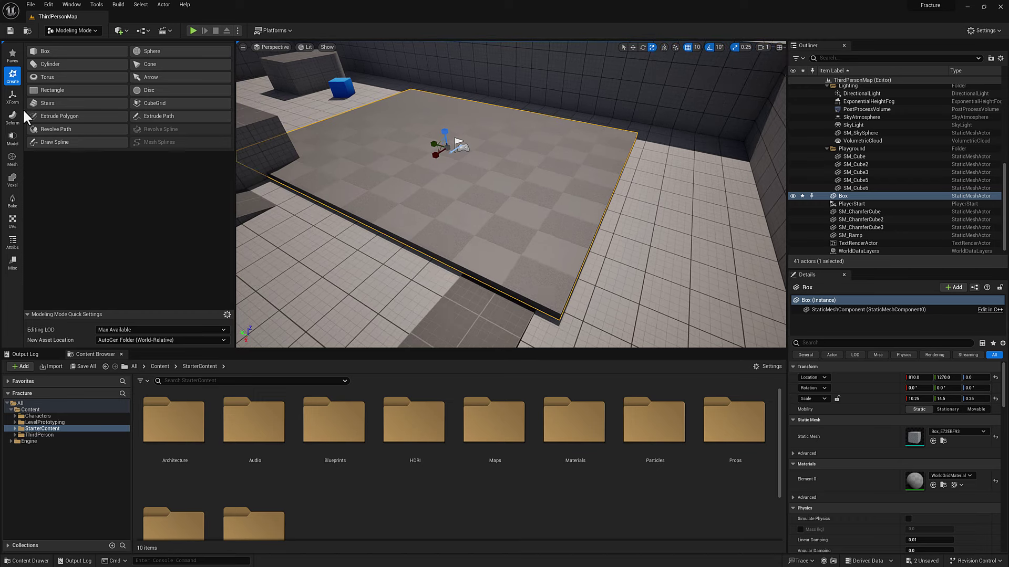
Bake the slab's rotation and full scale into its mesh with Bake Transform
left_click(13, 96)
left_click(191, 79)
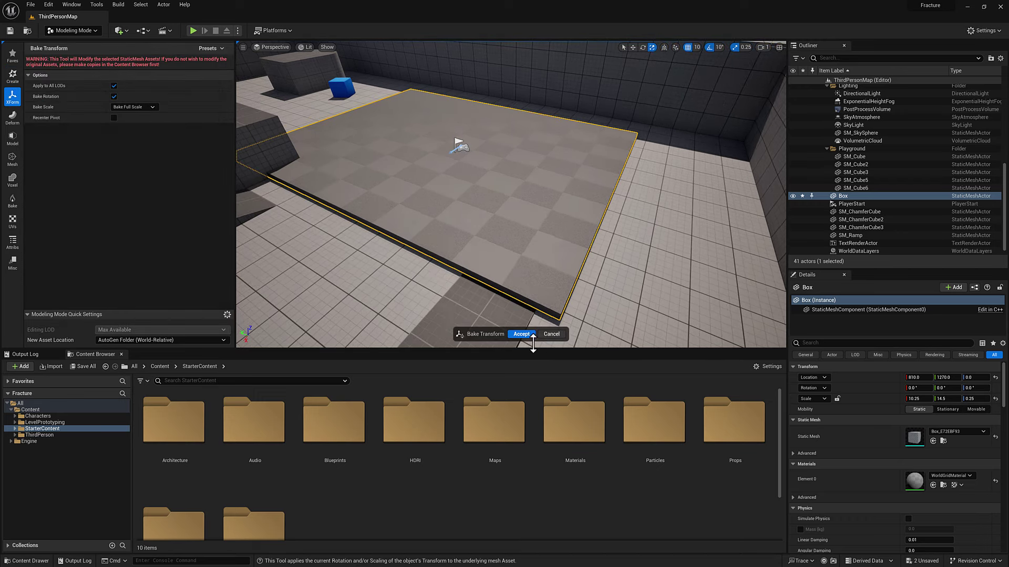
left_click(522, 335)
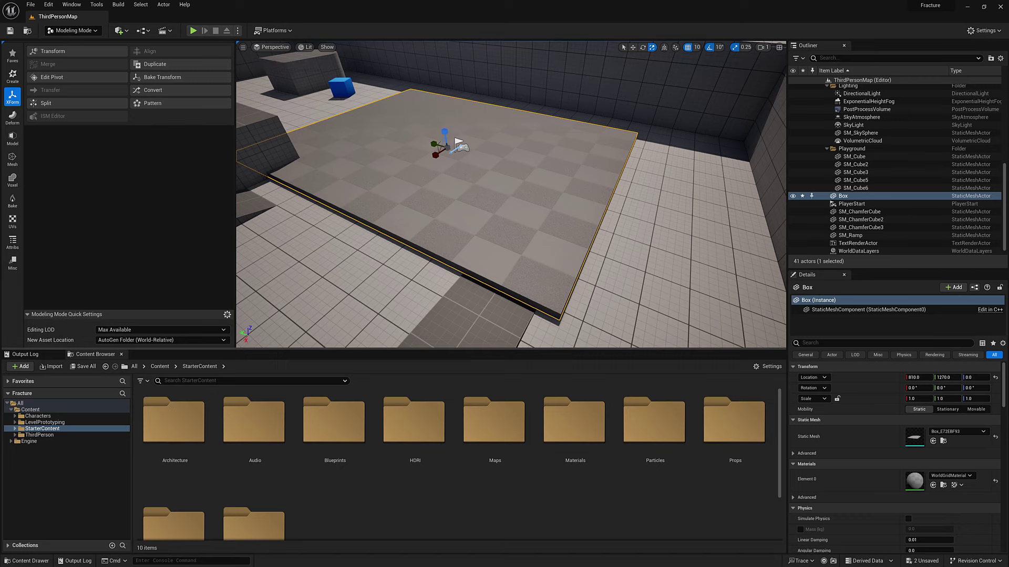
Switch to Fracture mode and move the slab along the Y axis to 870, clear of the neighbouring block
scroll(317, 145, "down", 4)
key("w")
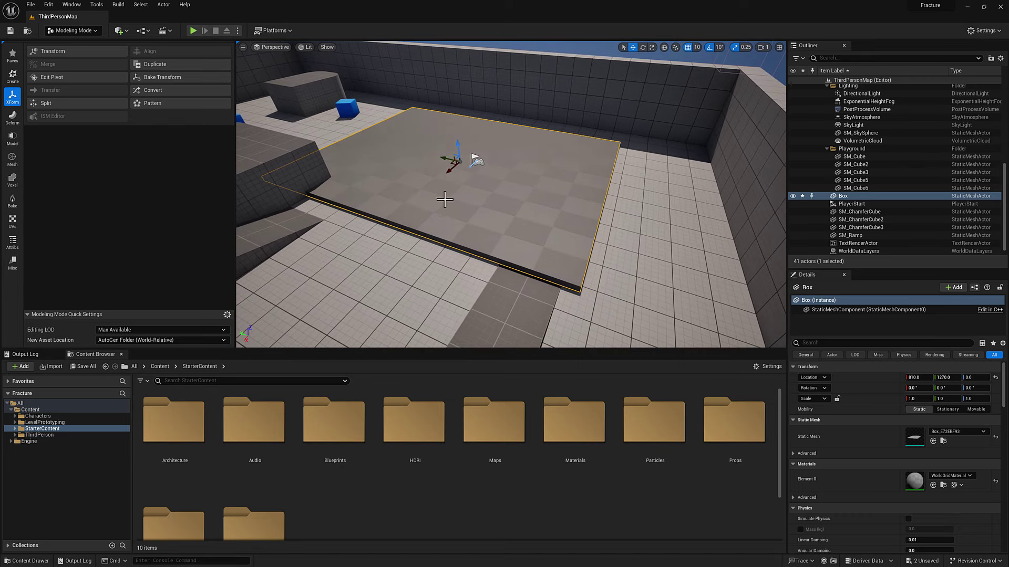
left_click(77, 30)
left_click(77, 87)
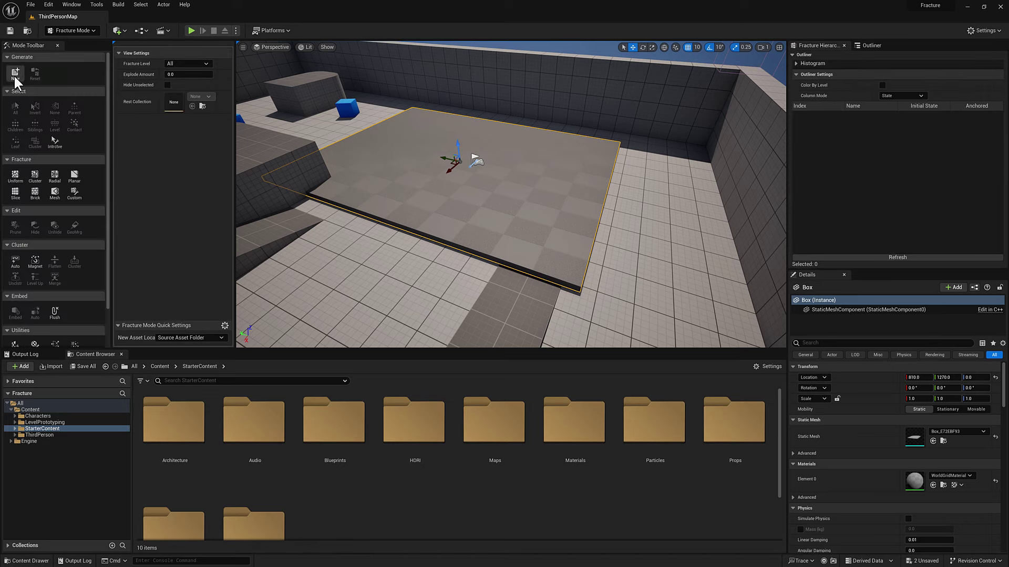
middle_click_drag(488, 201, 506, 168)
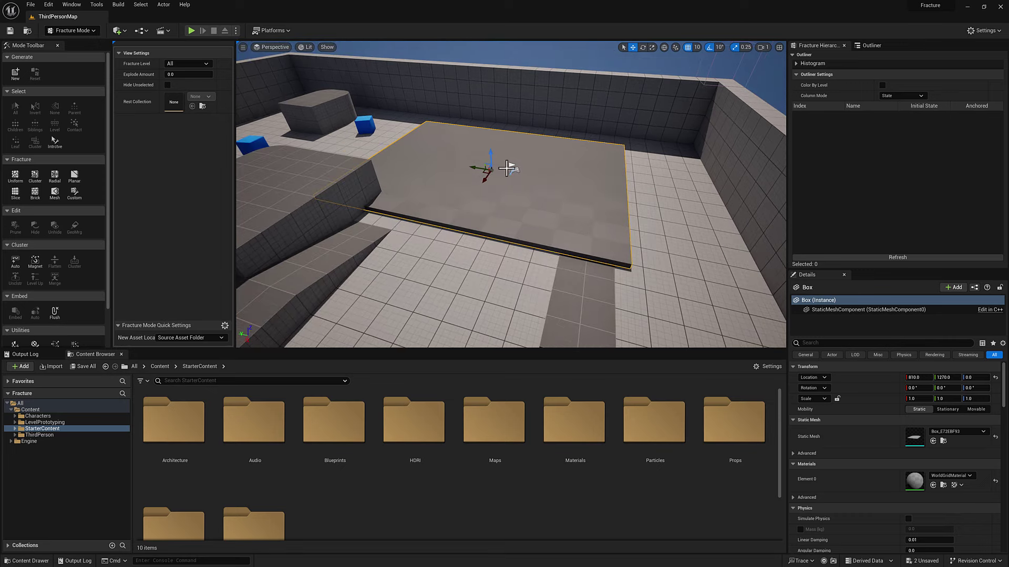
left_click_drag(475, 166, 545, 176)
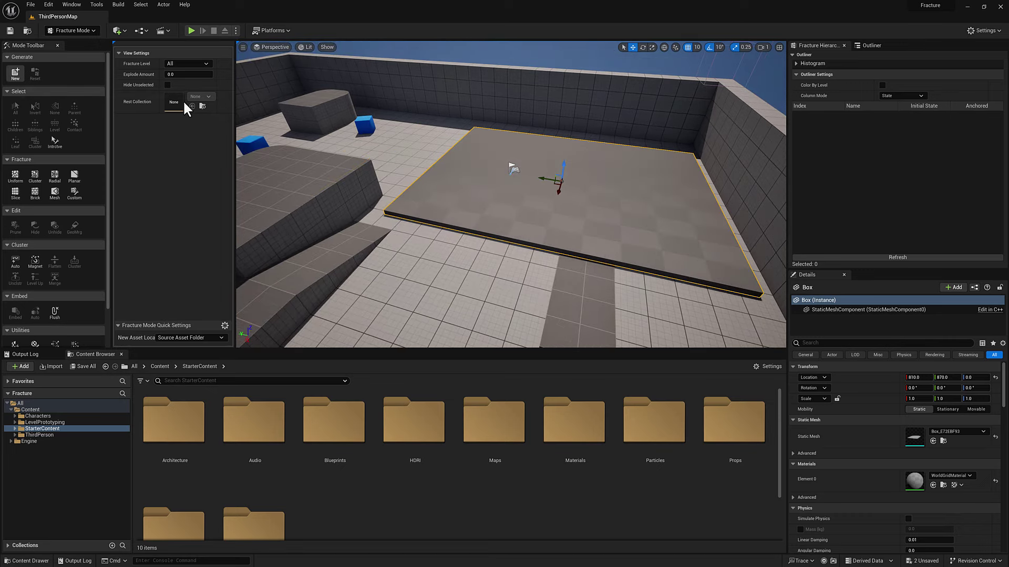
Create a new geometry collection from the slab, named GC_Box, in the suggested folder
left_click(15, 73)
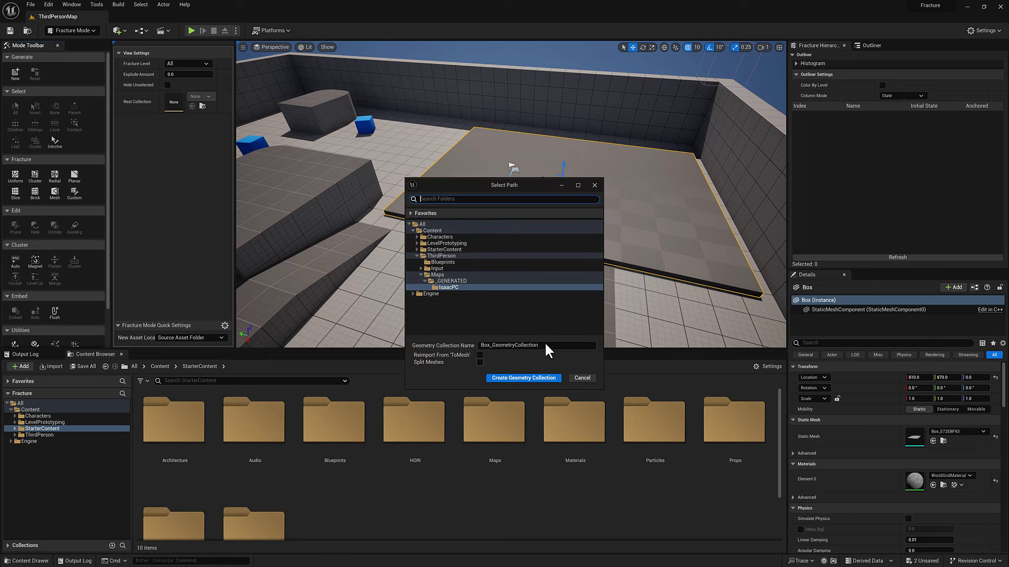
left_click_drag(541, 345, 515, 345)
left_click_drag(382, 346, 381, 344)
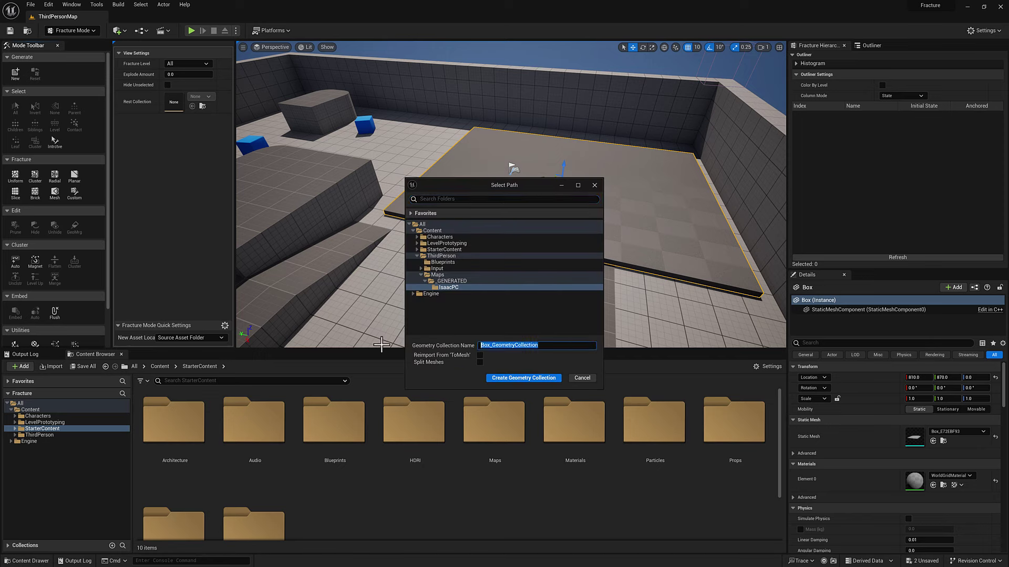
type("GC_Box")
left_click(553, 380)
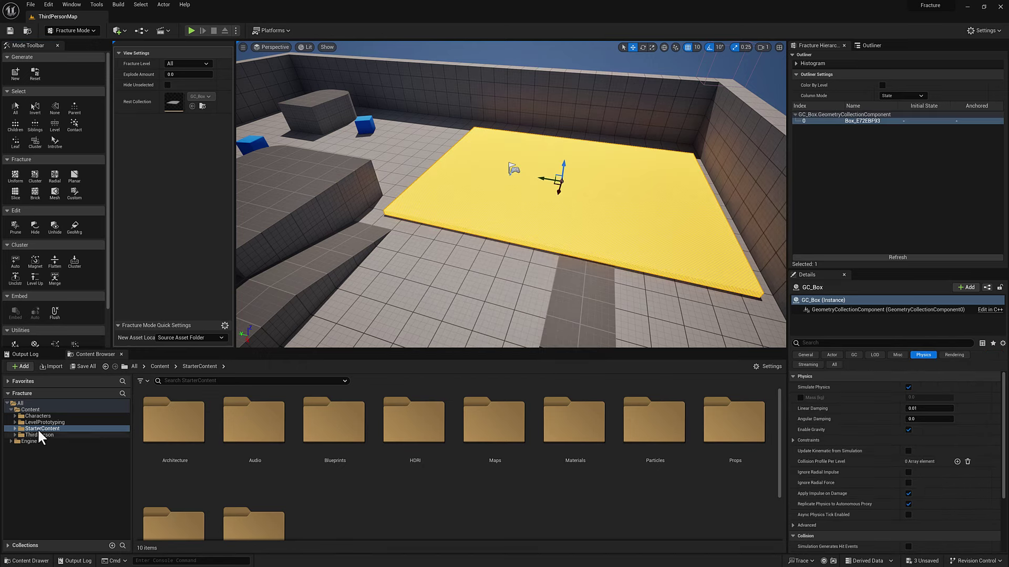
Locate the slab's GC_Box rest collection asset in the Content Browser and save it
left_click(14, 435)
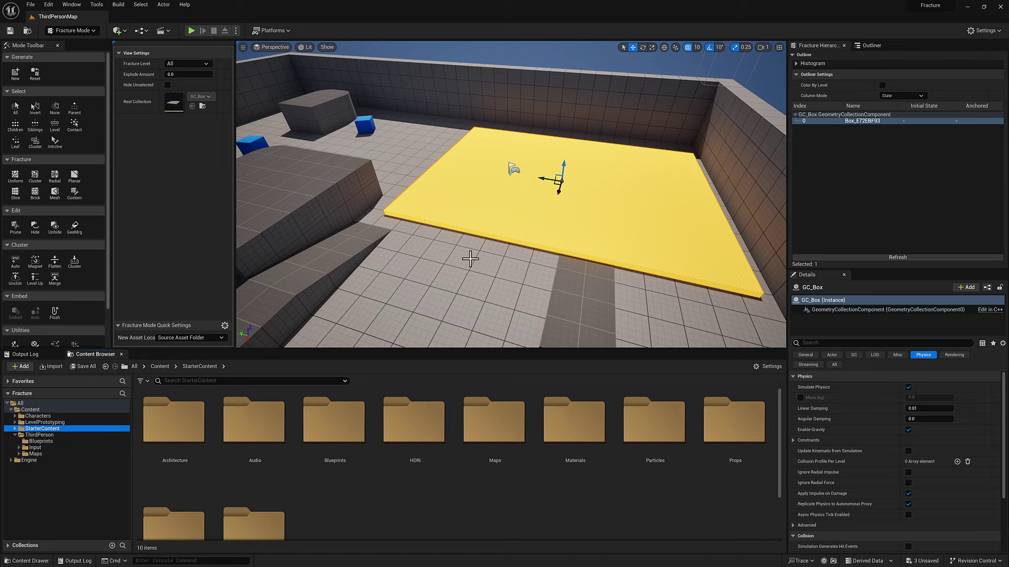
left_click(833, 365)
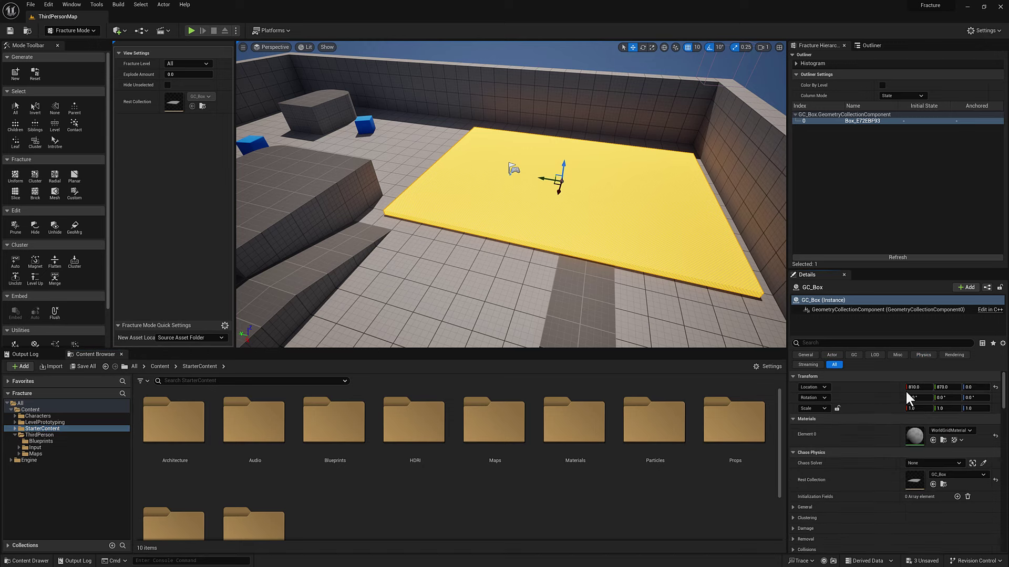
left_click(944, 483)
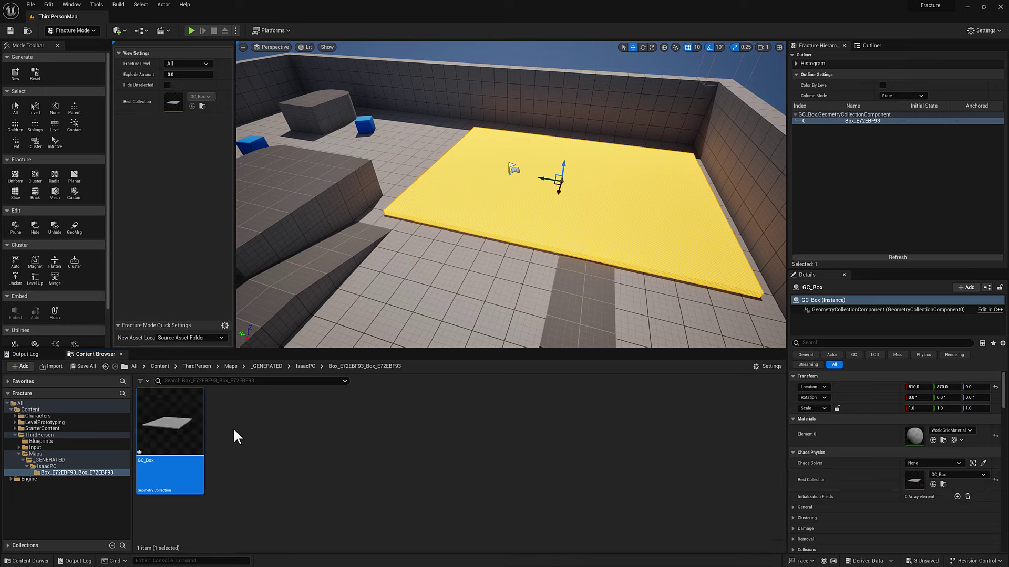
right_click(168, 428)
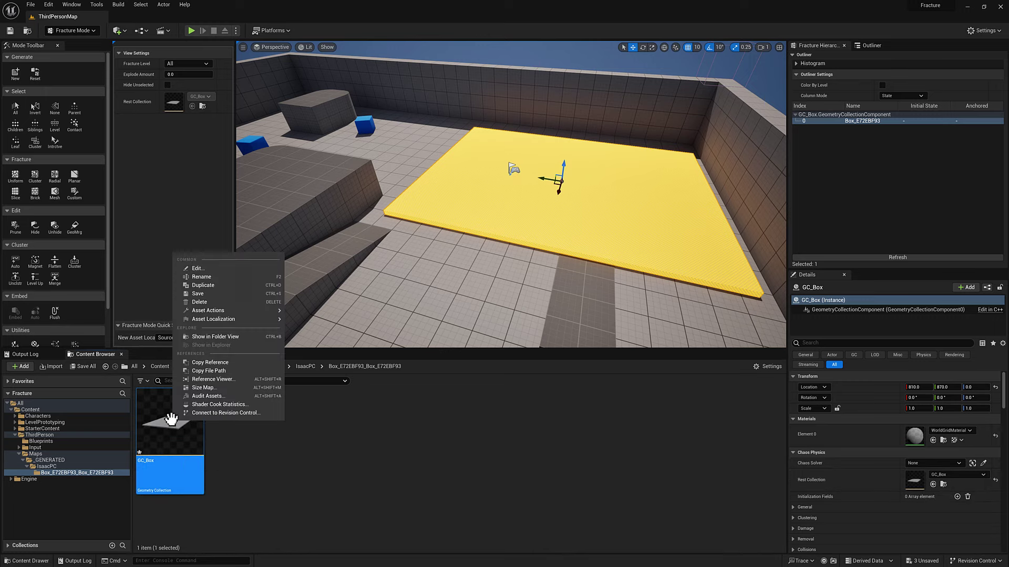
left_click(209, 294)
Rotate the GC_Box slab about 90° around X to stand it upright as a wall, and raise it to Z 800
right_click_drag(550, 206, 612, 189)
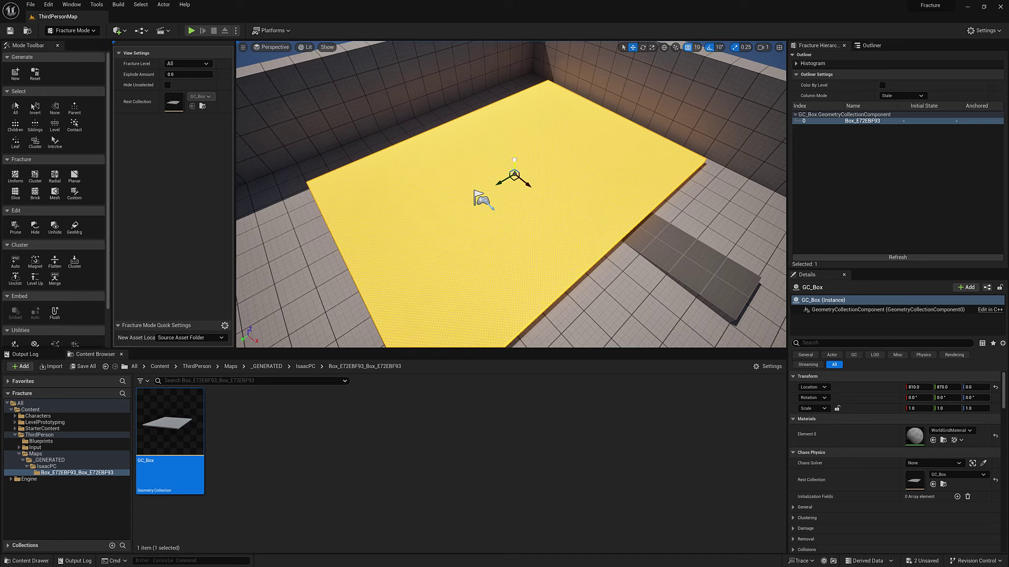
left_click_drag(515, 160, 284, 134)
right_click_drag(498, 205, 498, 204)
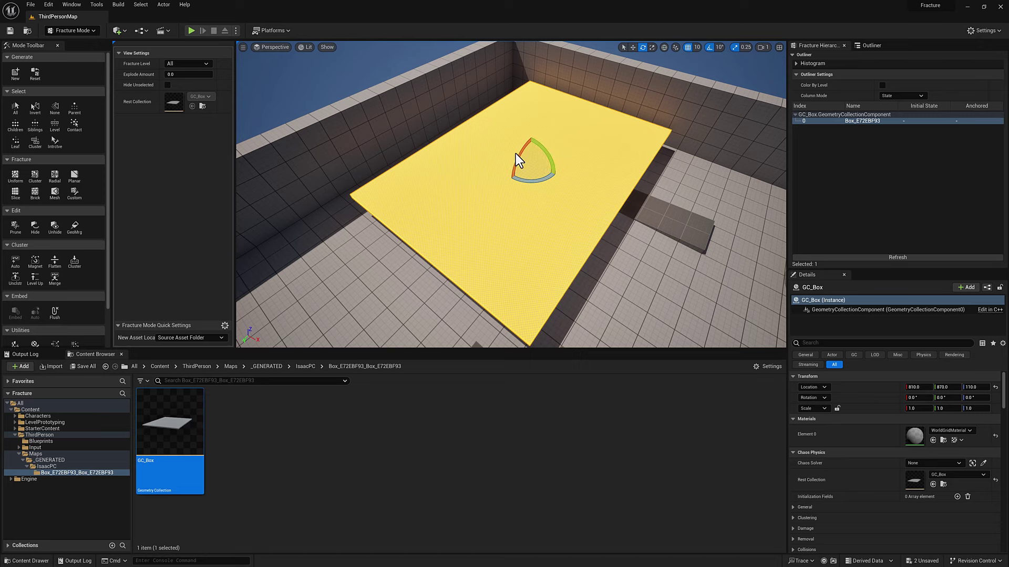
left_click_drag(522, 153, 515, 76)
scroll(513, 181, "down", 3)
key("w")
key("End")
scroll(515, 105, "up", 4)
right_click_drag(529, 225, 529, 226)
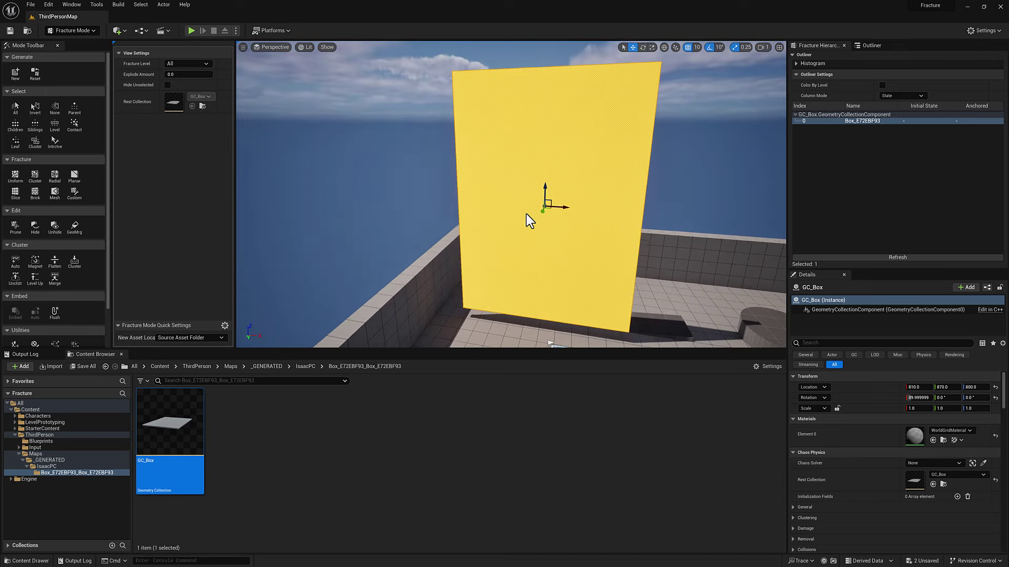
Set up a Brick fracture on the wall with a brick height of about 73.1 and inspect the brick layout preview
left_click(34, 193)
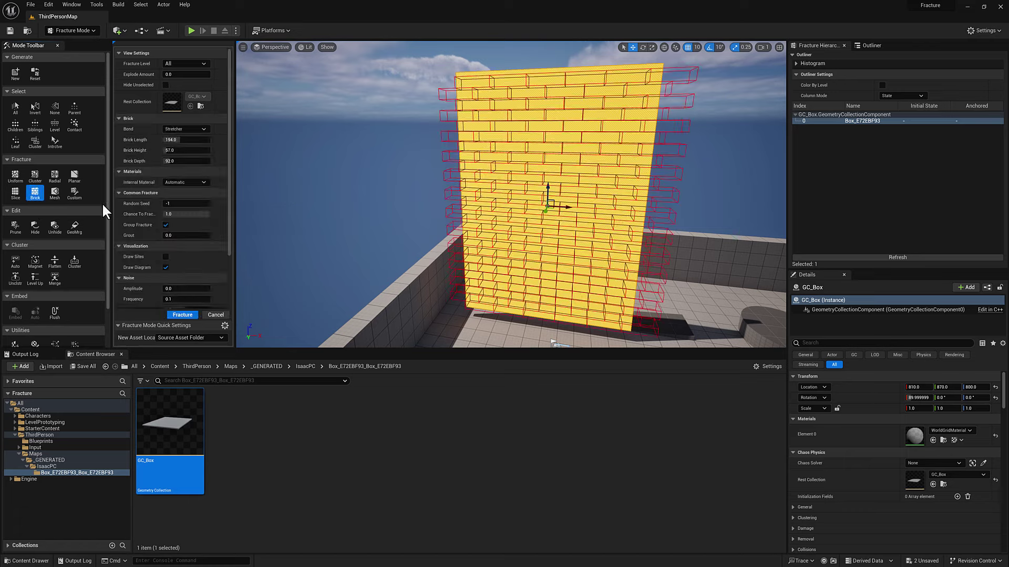
right_click_drag(403, 182, 403, 183)
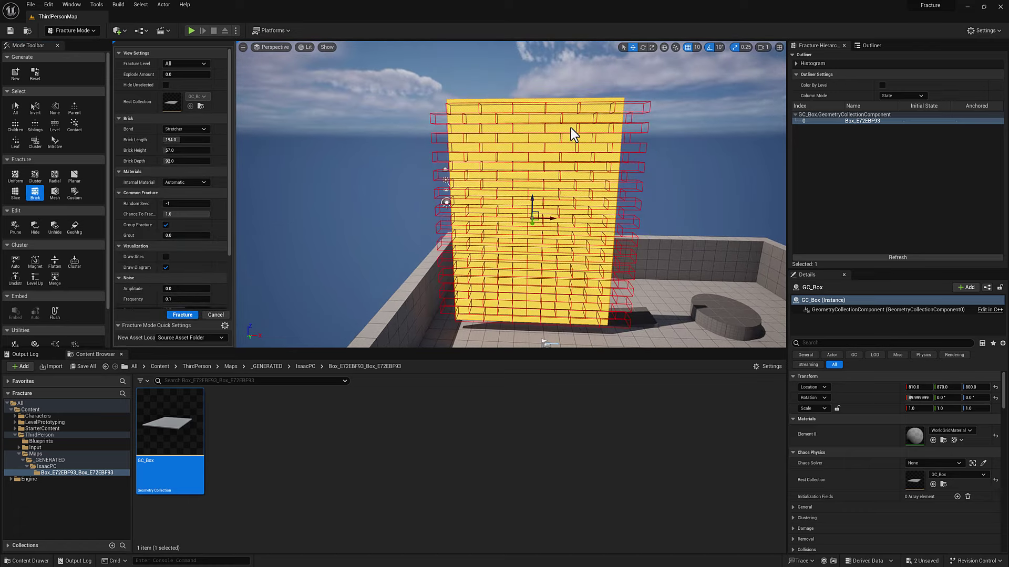
right_click_drag(557, 263, 557, 263)
right_click_drag(516, 132, 517, 133)
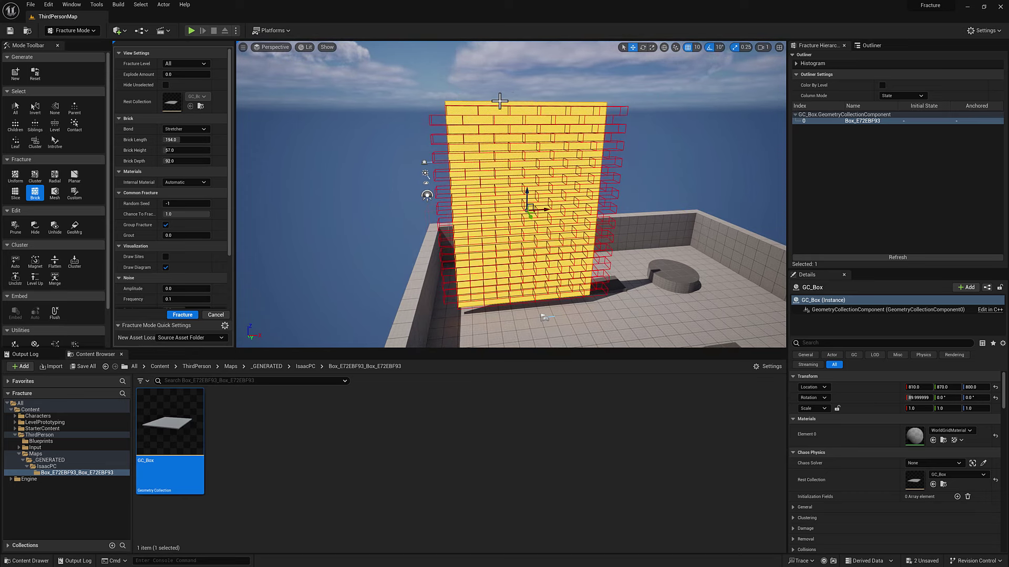
scroll(544, 317, "up", 2)
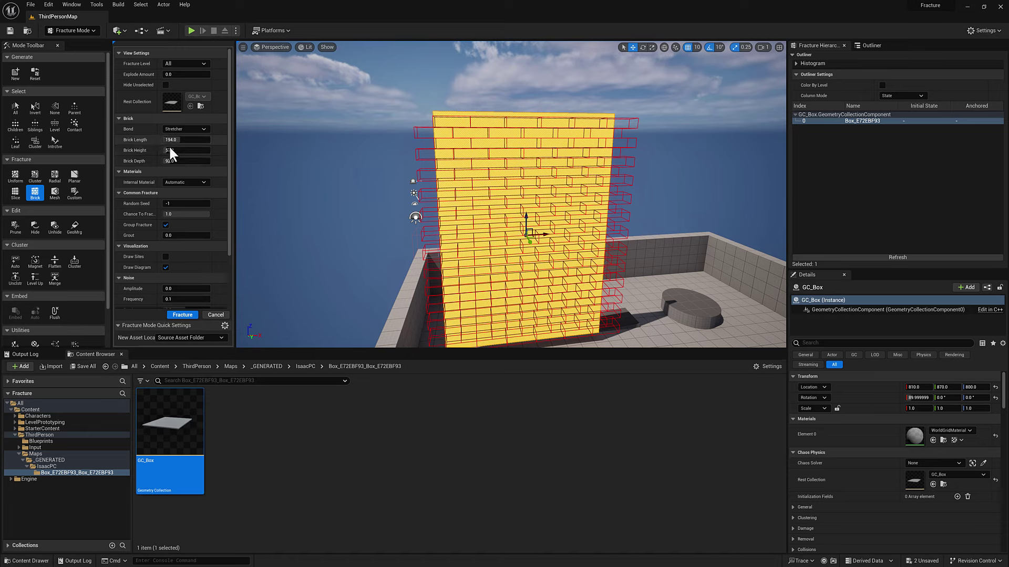
left_click_drag(169, 150, 190, 150)
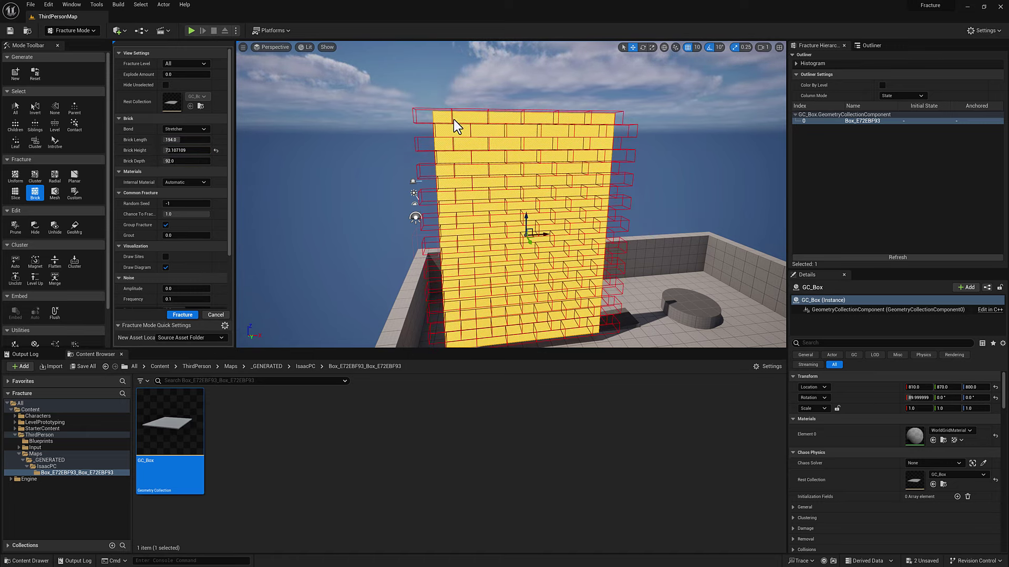
right_click_drag(465, 137, 471, 112)
right_click_drag(544, 135, 543, 135)
right_click_drag(561, 97, 561, 97)
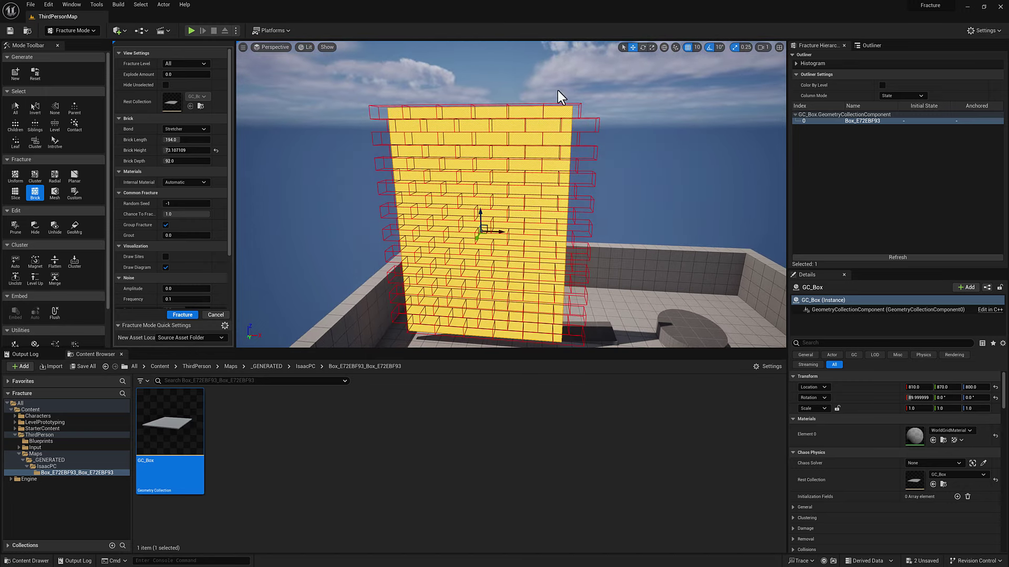
right_click_drag(500, 193, 500, 194)
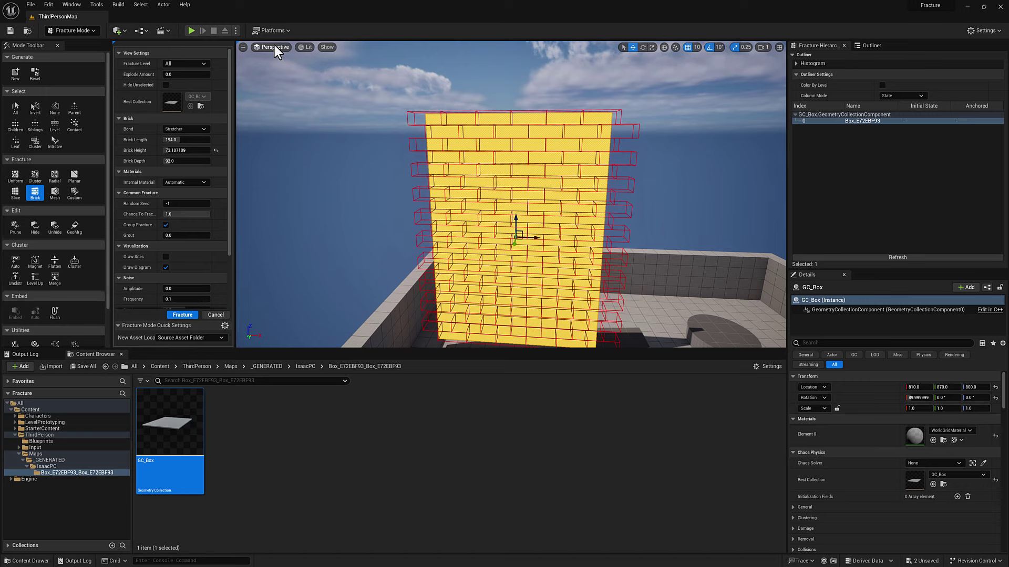
Set the Brick fracture's brick length to about 188.6, checking the layout in the Right view, and fracture the wall in perspective
left_click(273, 47)
left_click(280, 103)
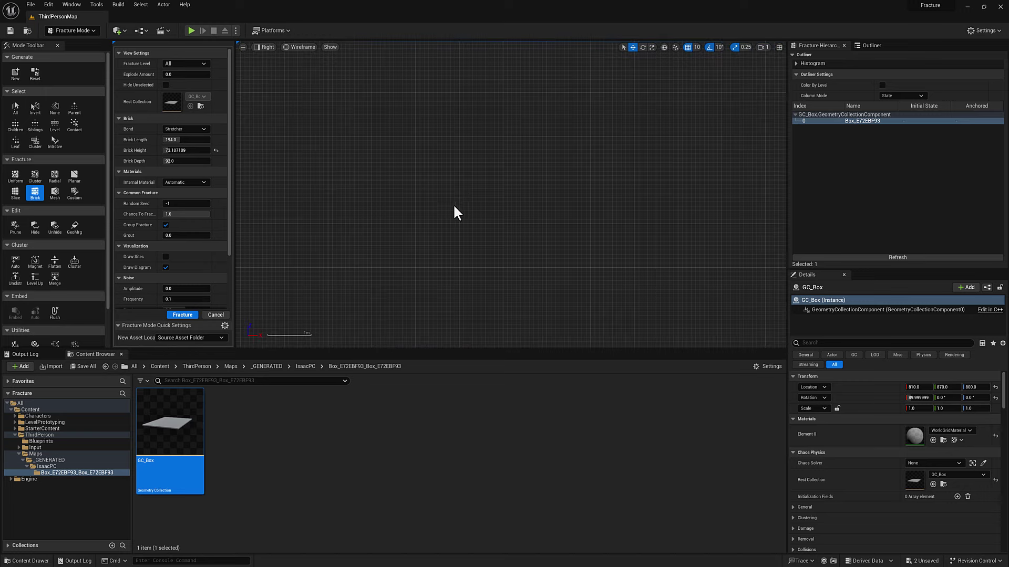
scroll(478, 205, "up", 10)
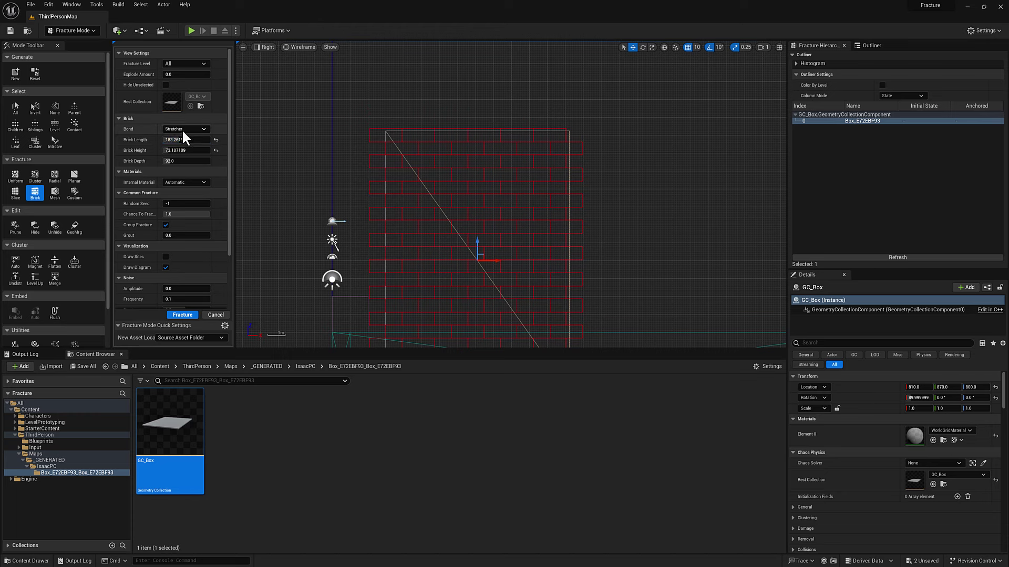
left_click(266, 47)
left_click(290, 61)
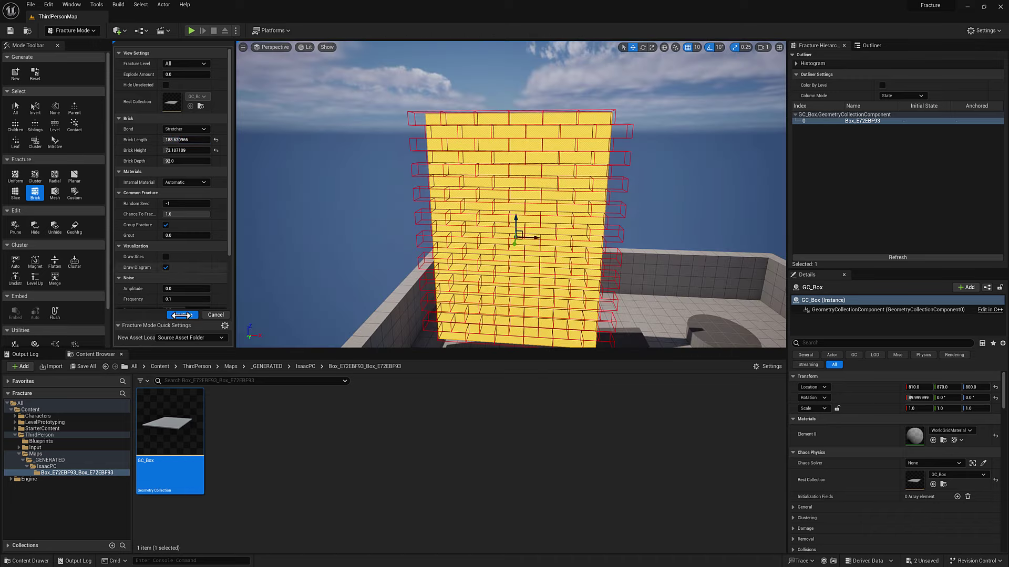
right_click_drag(574, 202, 536, 207)
right_click_drag(439, 228, 512, 216)
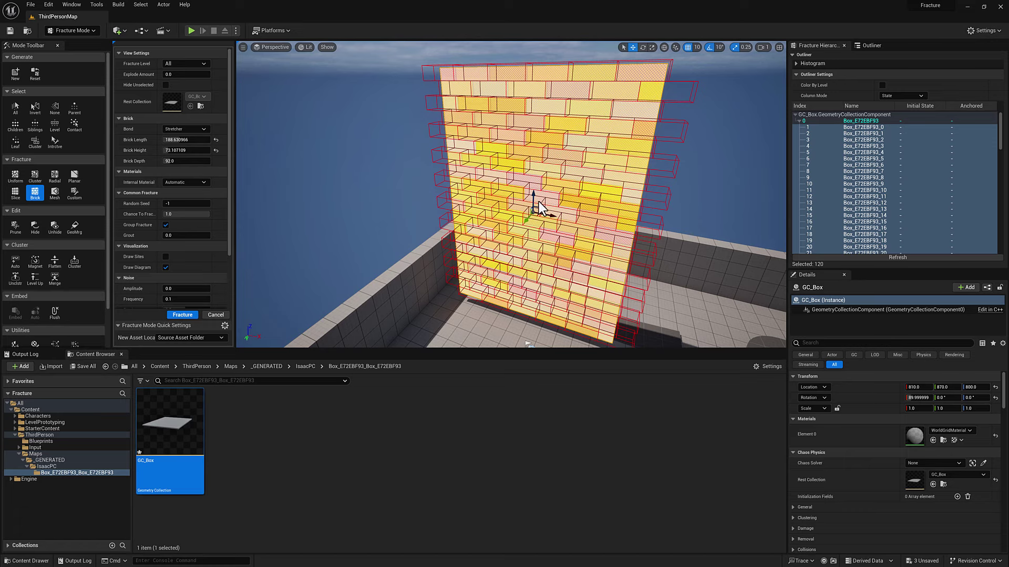
Raise the bricked wall to Z 890, simulate the level to observe its collapse, and stop the simulation
right_click_drag(533, 197, 559, 191)
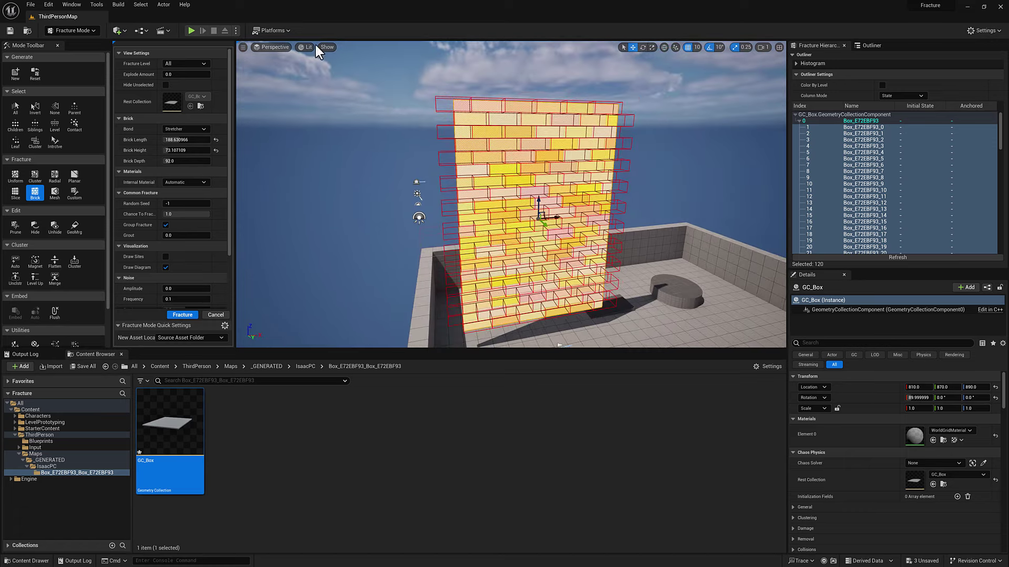
left_click(236, 32)
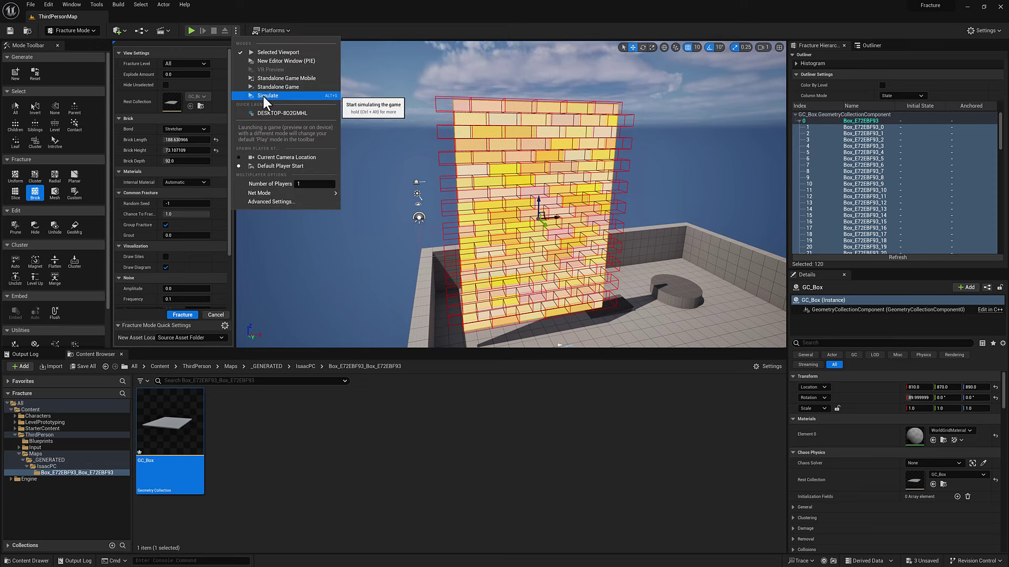
left_click(469, 123)
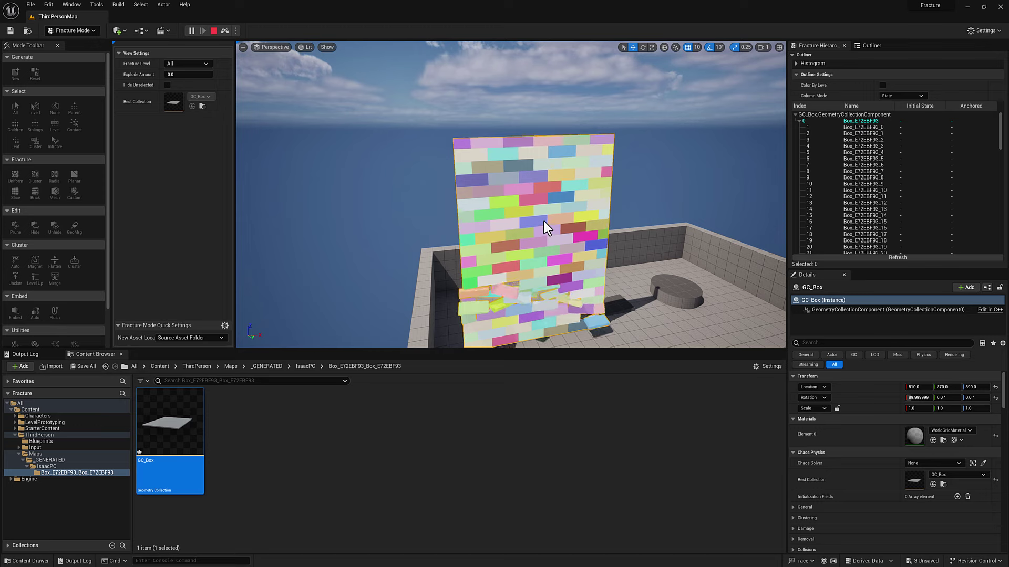
right_click_drag(519, 234, 311, 90)
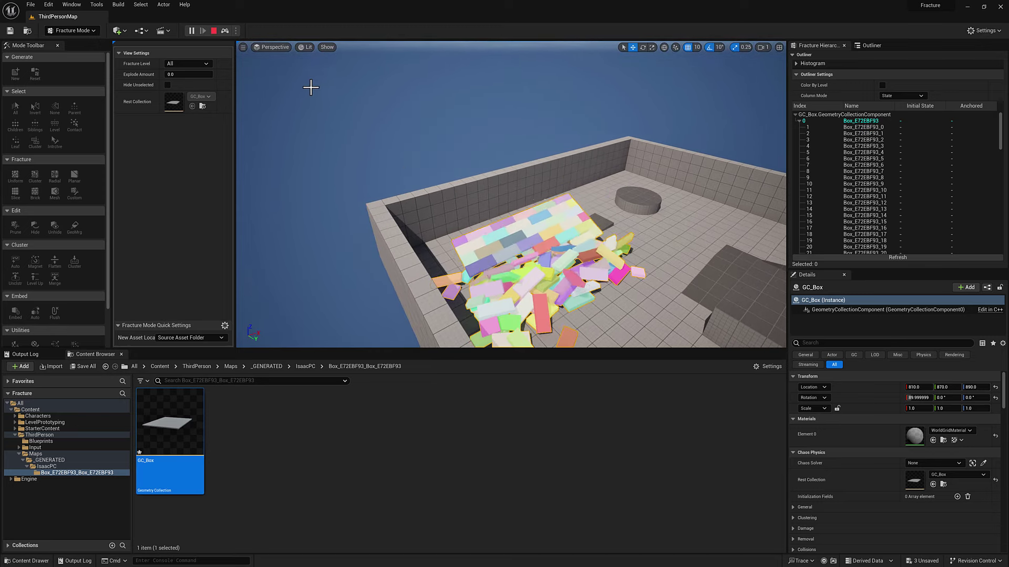
left_click(213, 31)
Lay the GC_Box wall flat at 0° rotation and position it at X 1150, Y 2600, Z 260 over the level's blocks
left_click(542, 178)
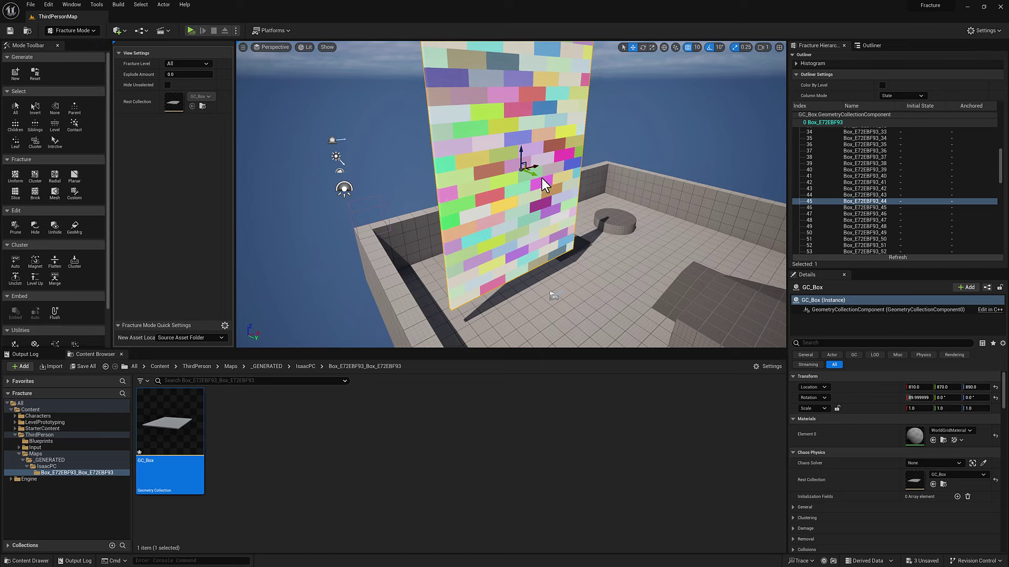
left_click_drag(532, 149, 552, 294)
right_click_drag(460, 99, 386, 93)
key("w")
left_click_drag(385, 94, 571, 155)
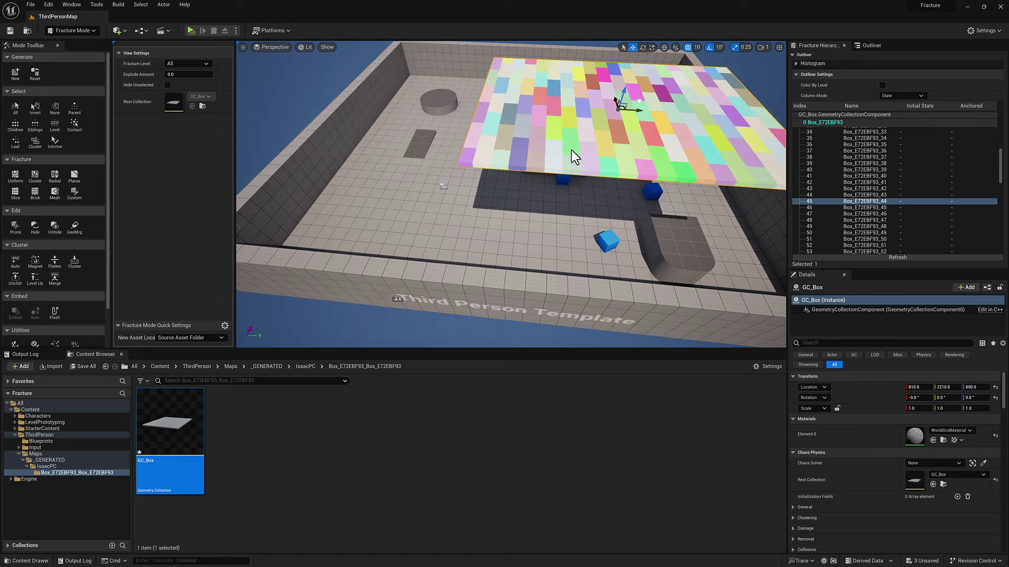
right_click_drag(579, 122, 531, 109)
left_click_drag(546, 118, 532, 116)
right_click_drag(532, 115, 484, 113)
left_click_drag(487, 115, 503, 197)
mouse_move(503, 197)
right_mouse_down()
mouse_move(472, 199)
mouse_move(504, 197)
right_mouse_up()
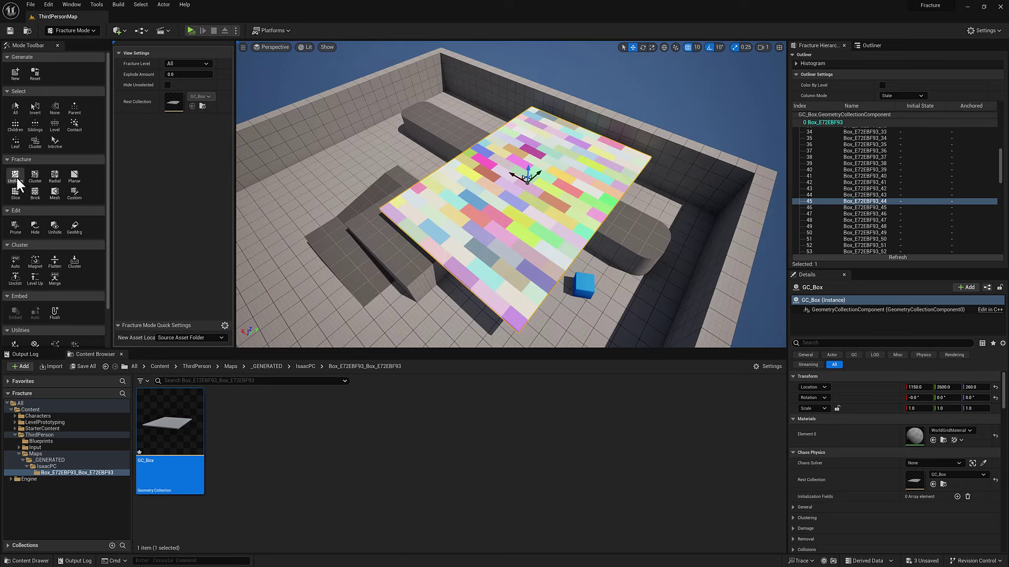
Set up a Uniform Voronoi fracture on the root piece Box_E72EBF93 with the maximum Voronoi sites at 1282
left_click(16, 175)
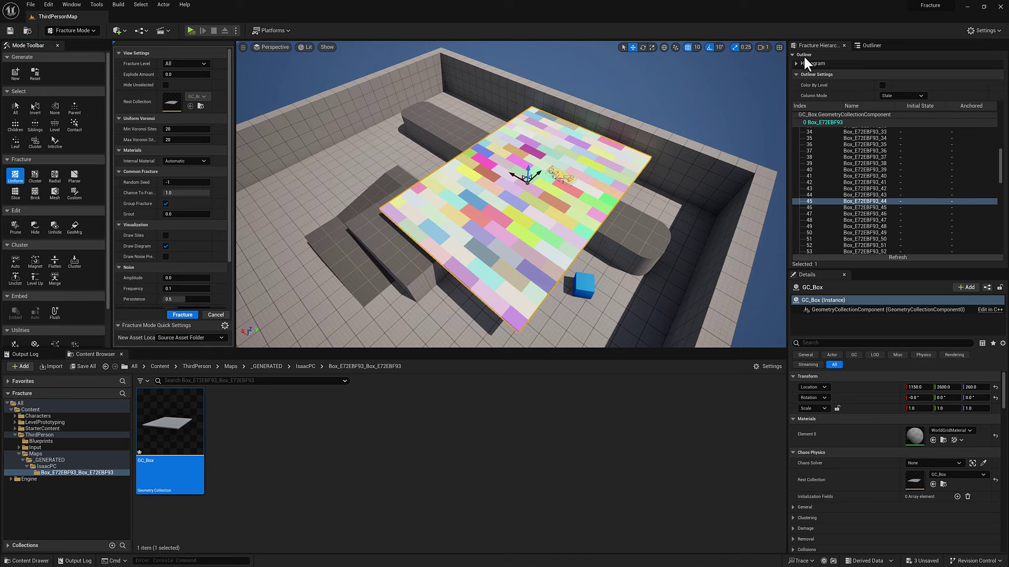
left_click_drag(1002, 174, 995, 117)
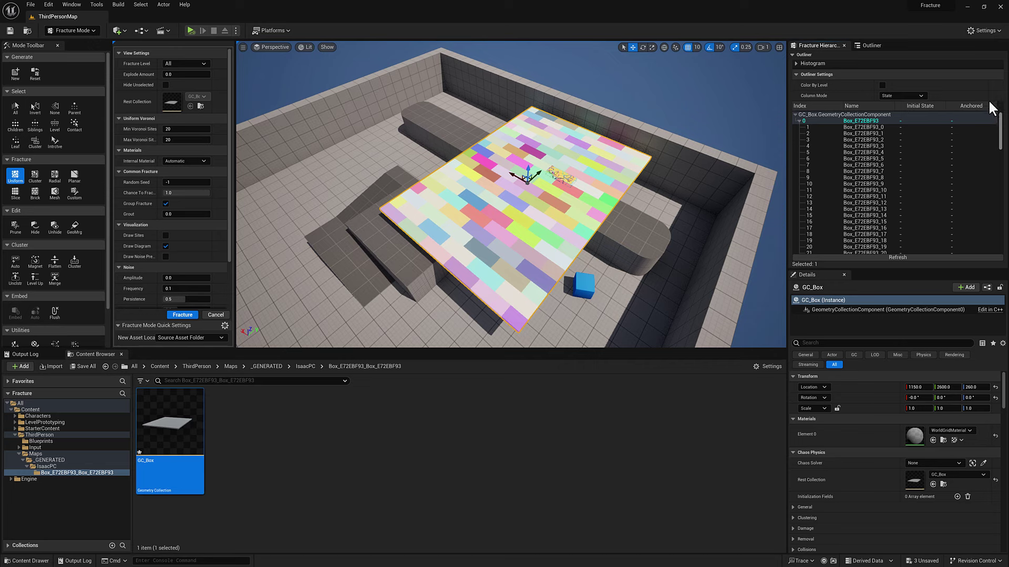
left_click(816, 122)
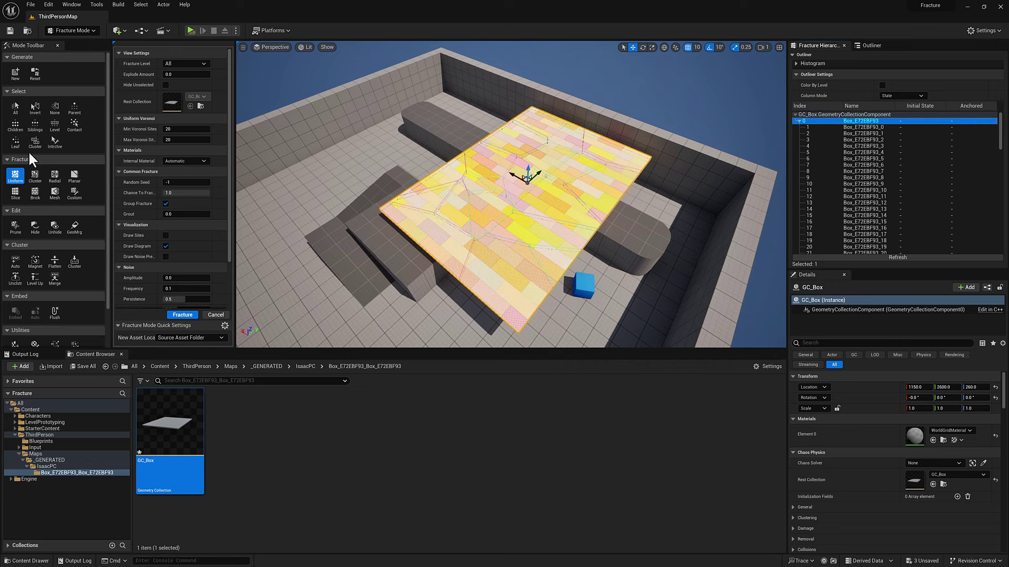
mouse_move(183, 140)
left_mouse_down()
mouse_move(211, 140)
mouse_move(180, 142)
left_mouse_up()
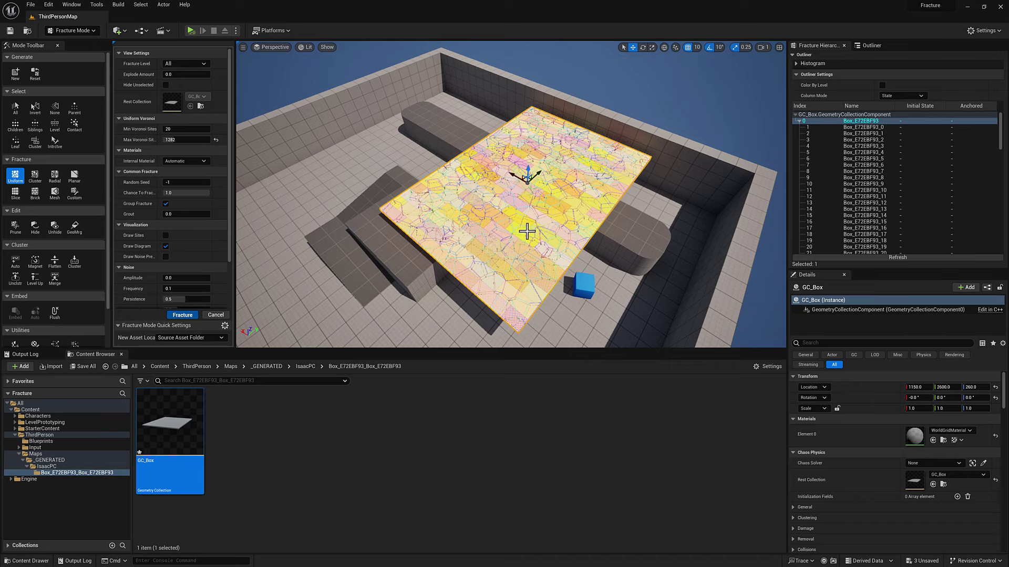
Try the Uniform fracture on all bricks of the slab, inspect the pieces, and undo the fracture
scroll(544, 220, "up", 6)
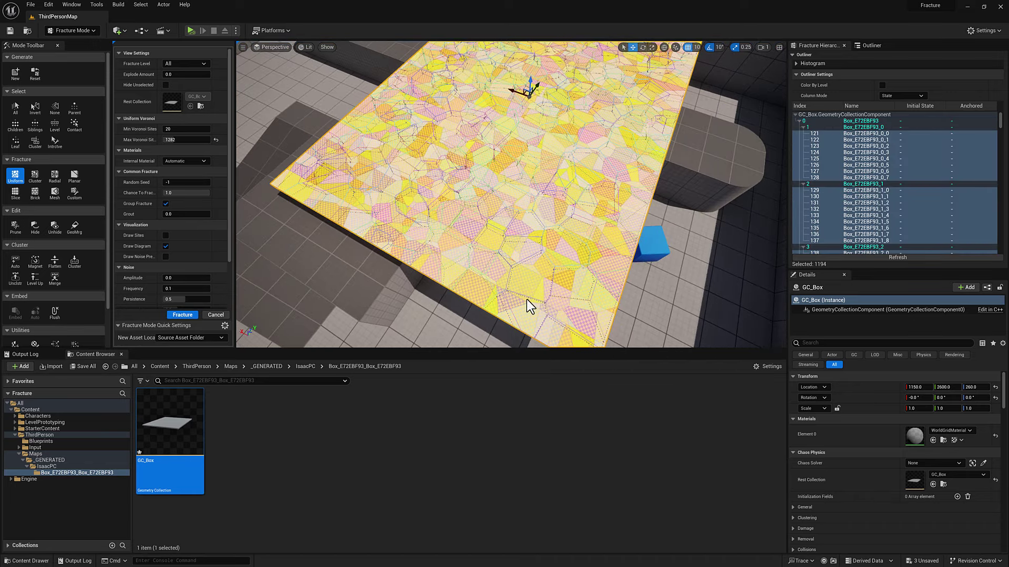
scroll(546, 199, "down", 4)
key("ctrl+z")
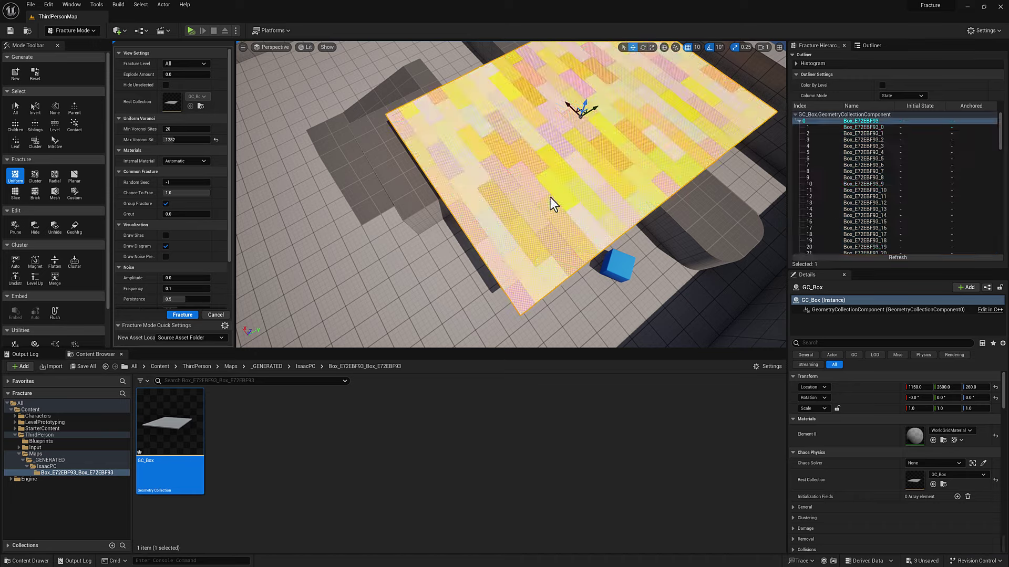
Select only the block of bricks in the middle of the slab and apply the Uniform Voronoi fracture to them
right_click_drag(547, 200, 515, 220)
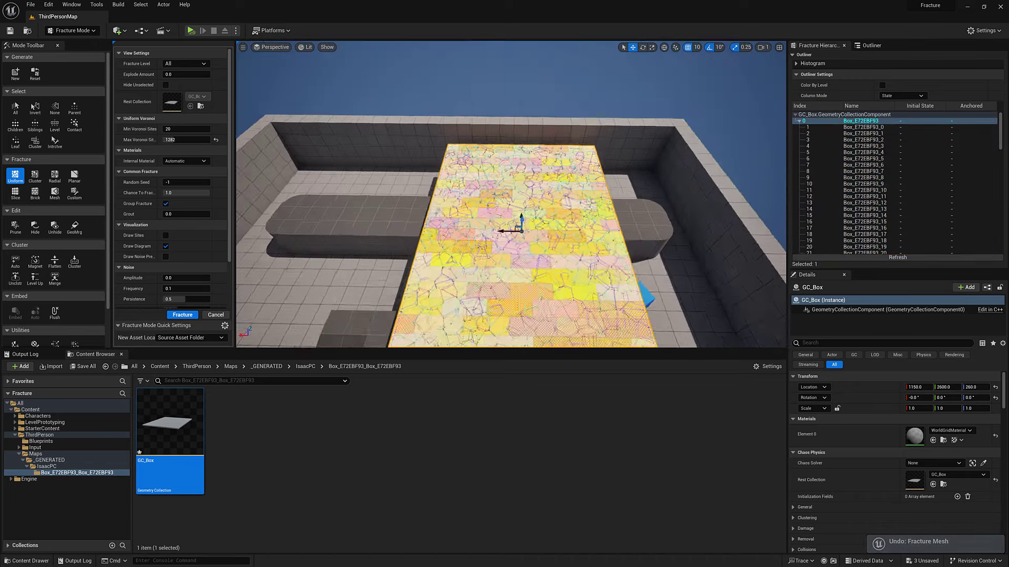
scroll(515, 220, "up", 4)
scroll(520, 105, "down", 5)
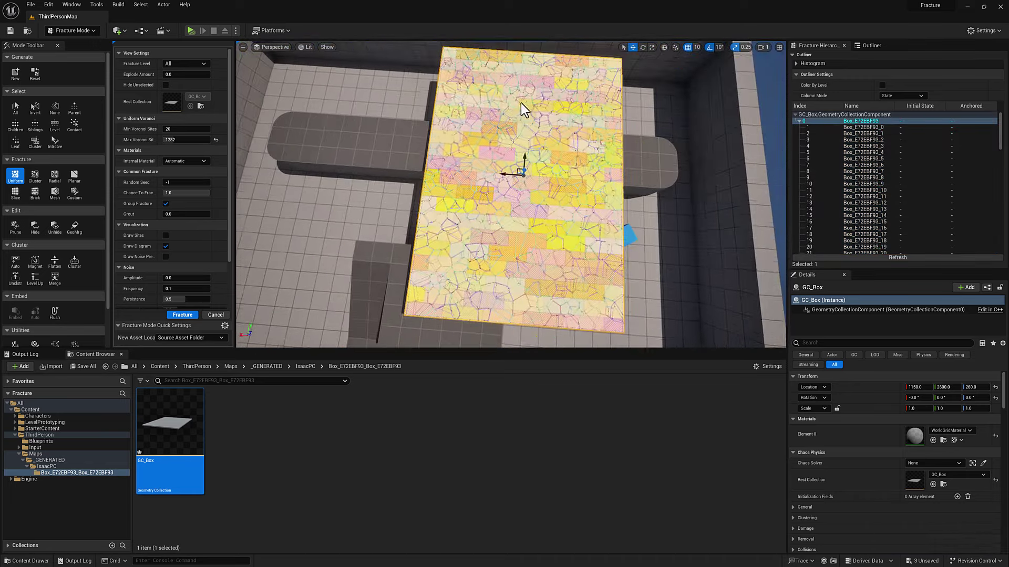
left_click_drag(478, 124, 573, 228, "ctrl+alt")
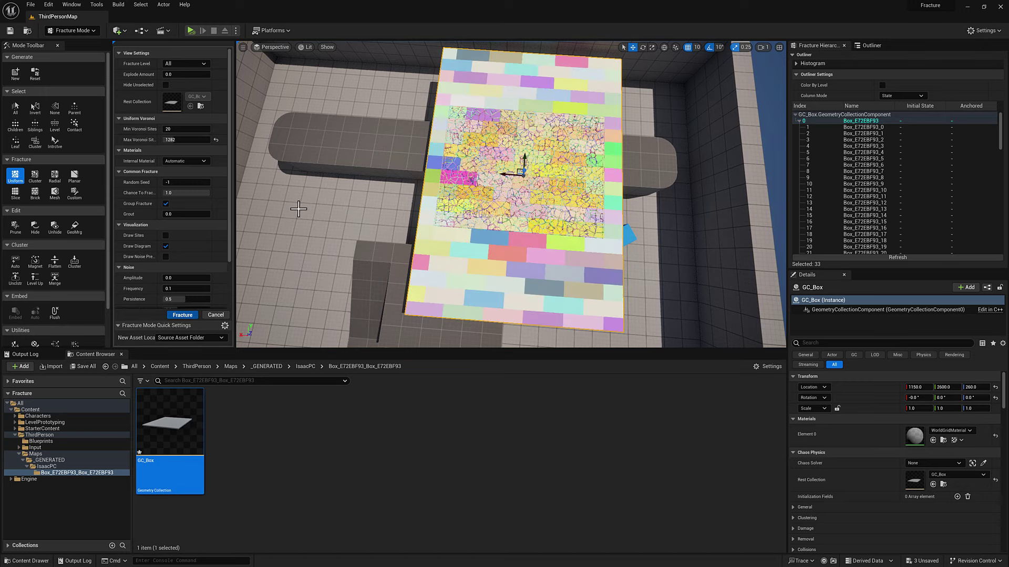
left_click_drag(365, 219, 221, 54, "alt")
Switch to Selection mode, simulate the level to observe how the partly fractured slab breaks, and stop the simulation
left_click(48, 30)
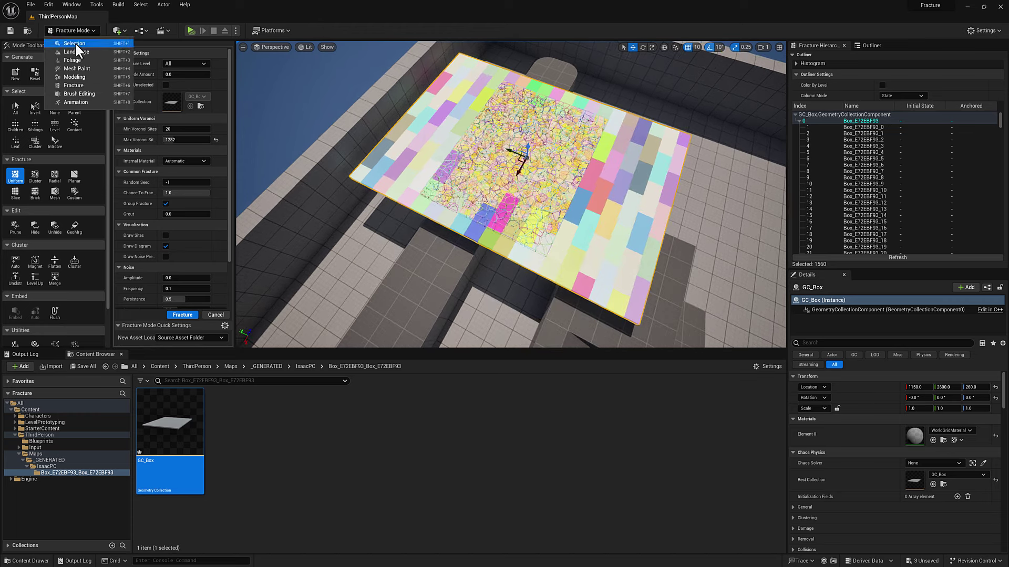
left_click(75, 44)
left_click_drag(520, 175, 539, 174, "alt")
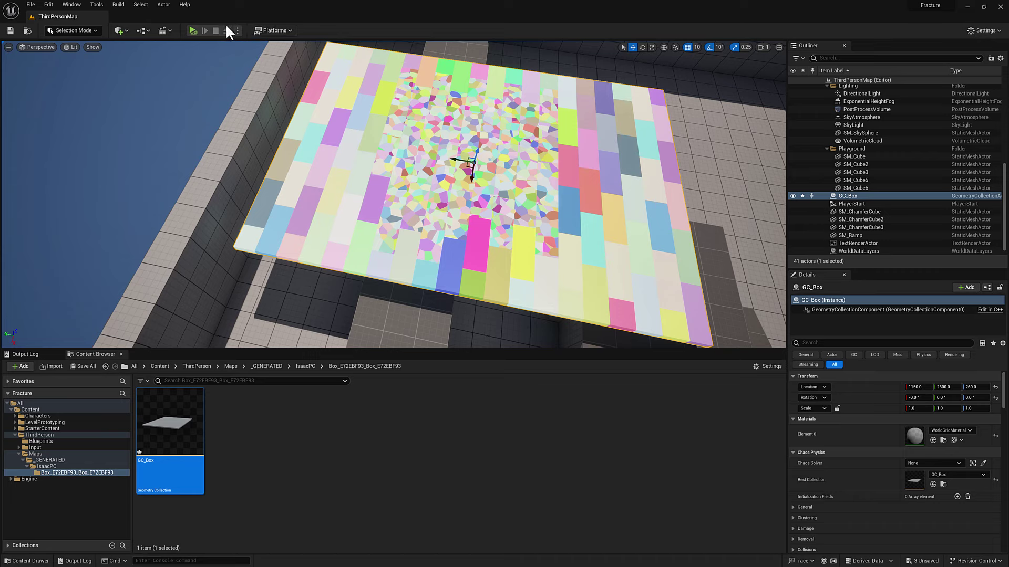
key("alt+p")
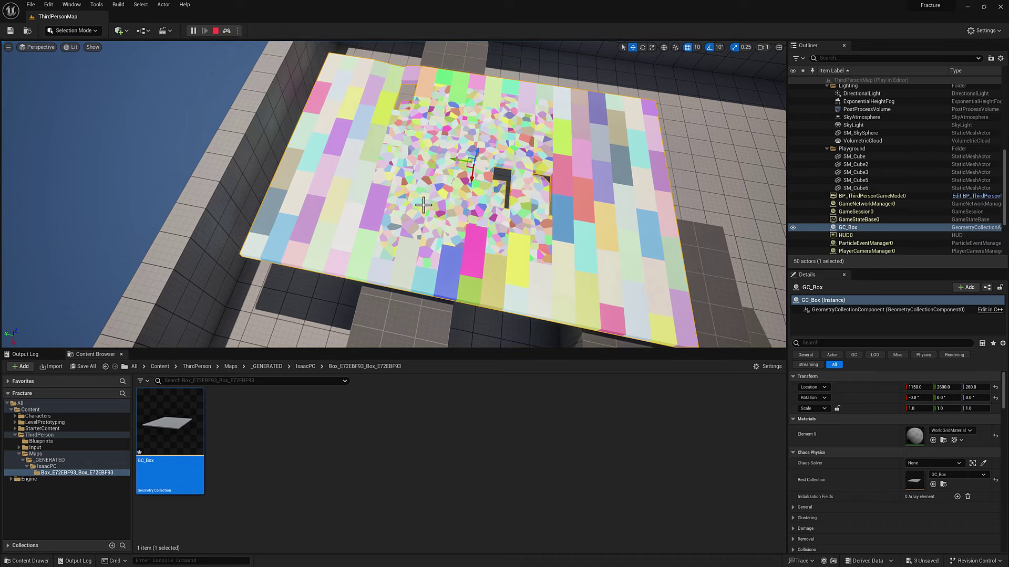
mouse_move(219, 59)
left_mouse_down("alt")
mouse_move(299, 59)
mouse_move(219, 59)
left_mouse_up("alt")
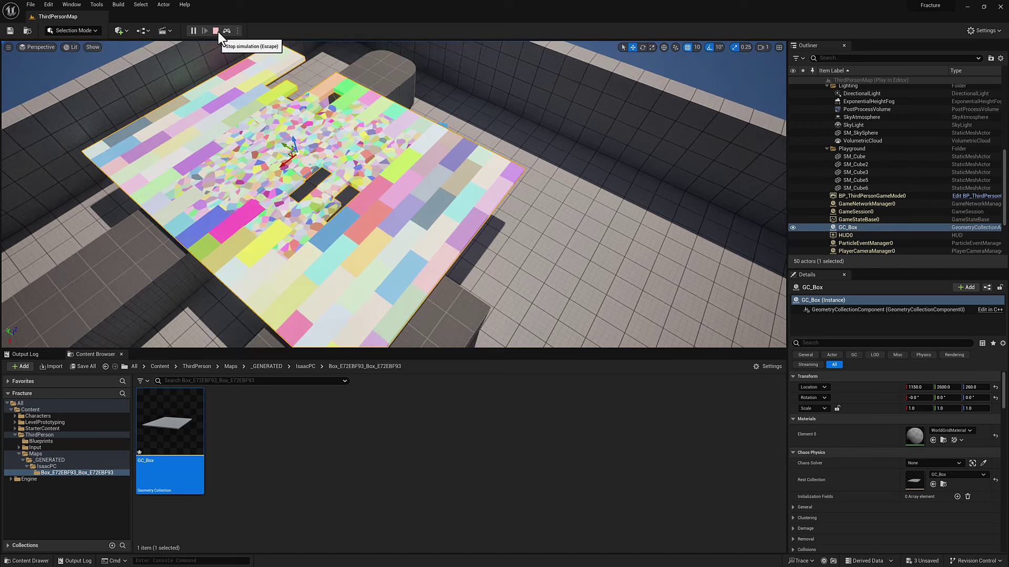
key("Escape")
Raise the slab to Z 470, simulate its fall again, inspect the debris up close, and stop the simulation
left_click_drag(657, 252, 701, 286, "alt")
left_click_drag(412, 152, 410, 117)
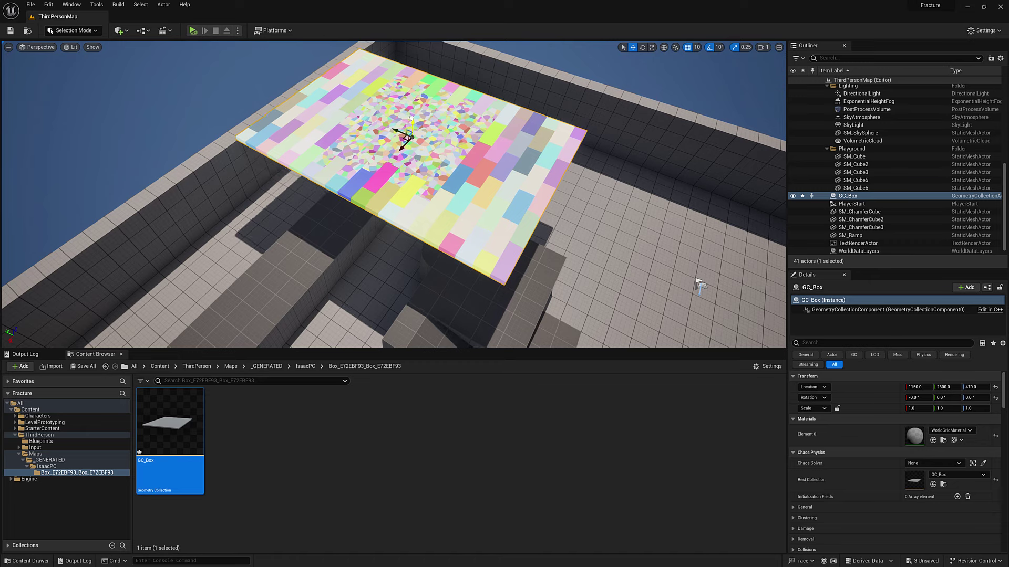
left_click(192, 31)
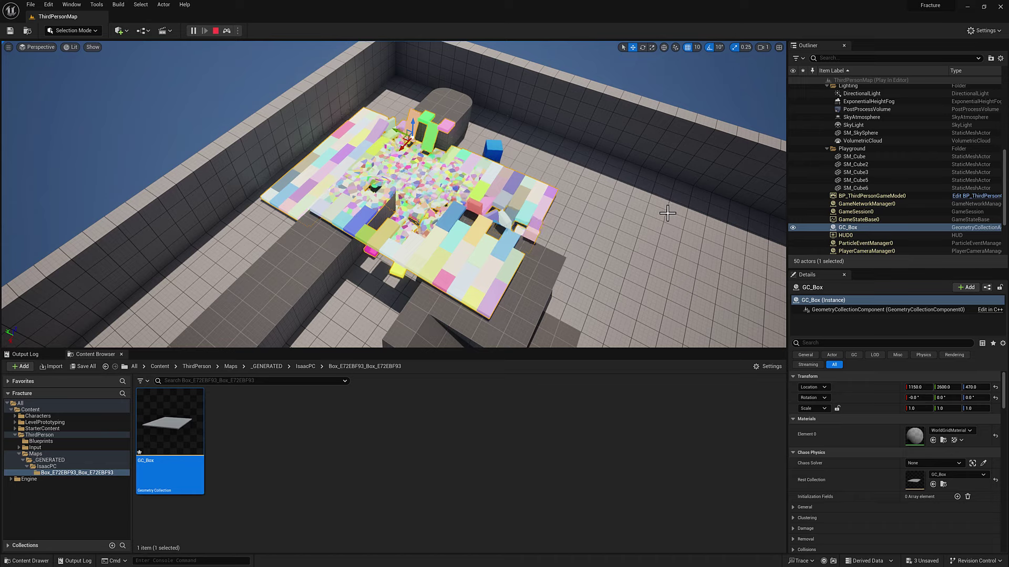
right_click_drag(394, 195, 423, 239)
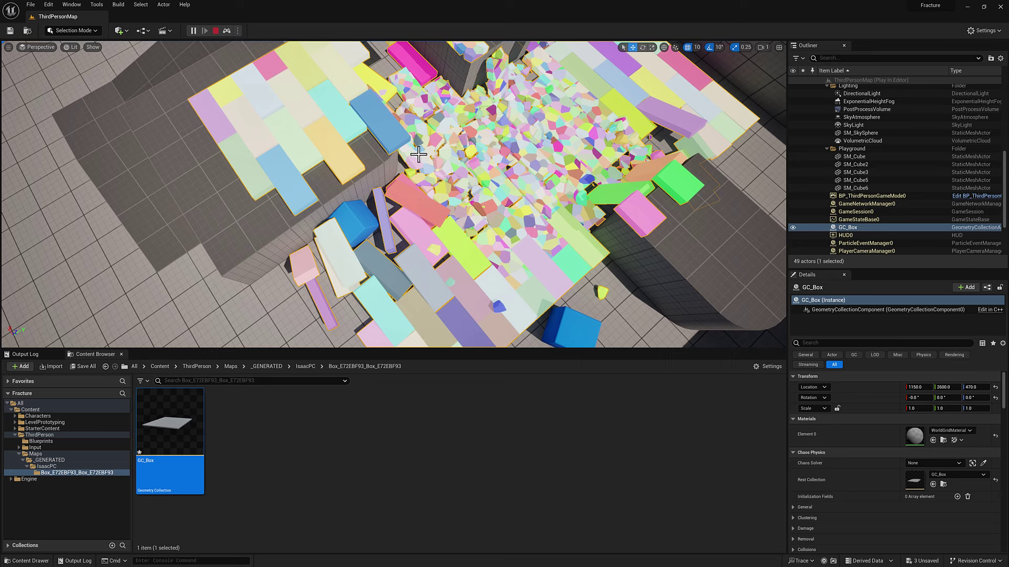
left_click(216, 30)
Return to Fracture mode and select the slab's root piece Box_E72EBF93 in the fracture hierarchy
right_click_drag(496, 216, 496, 216)
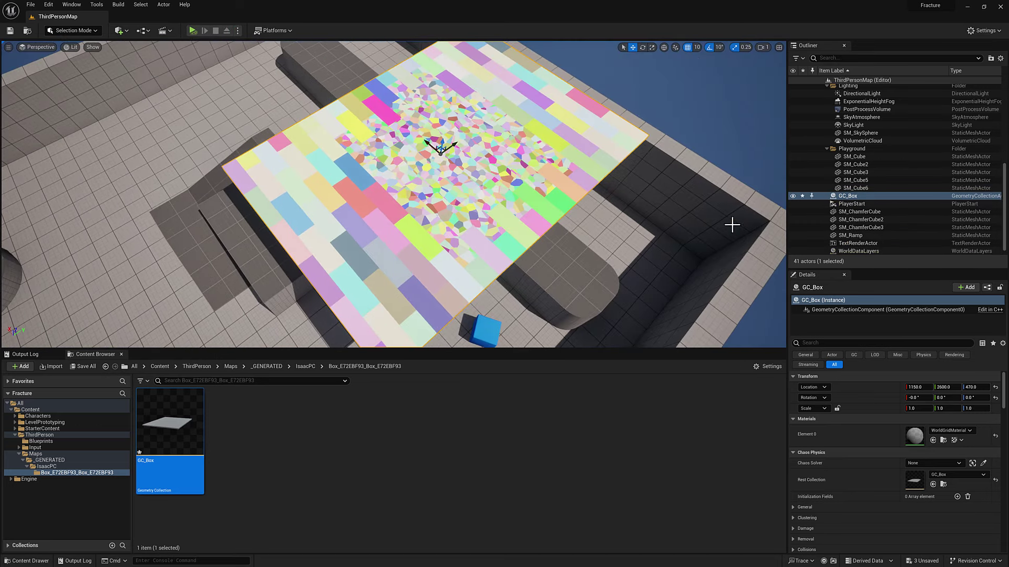
left_click(73, 31)
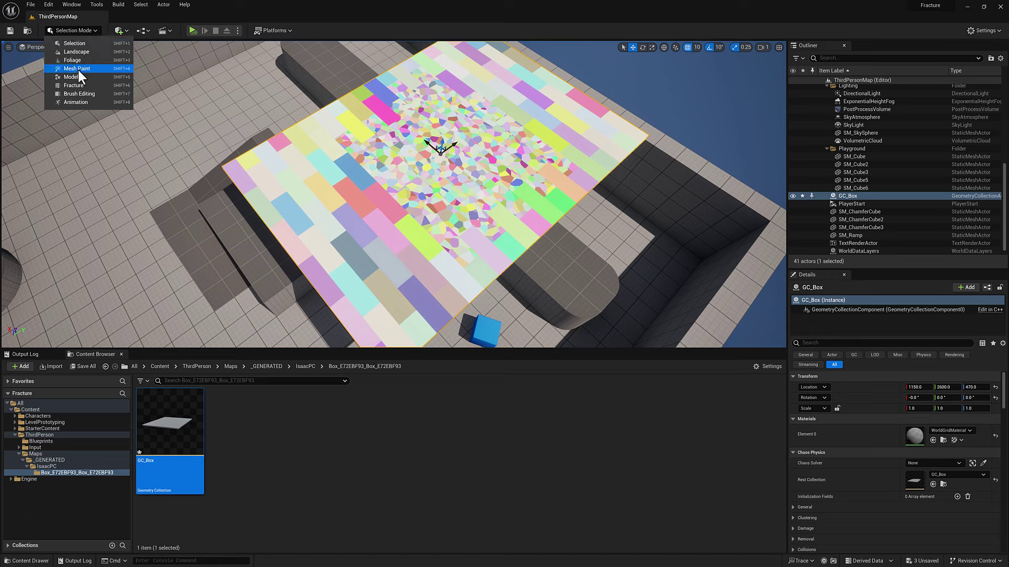
left_click(79, 85)
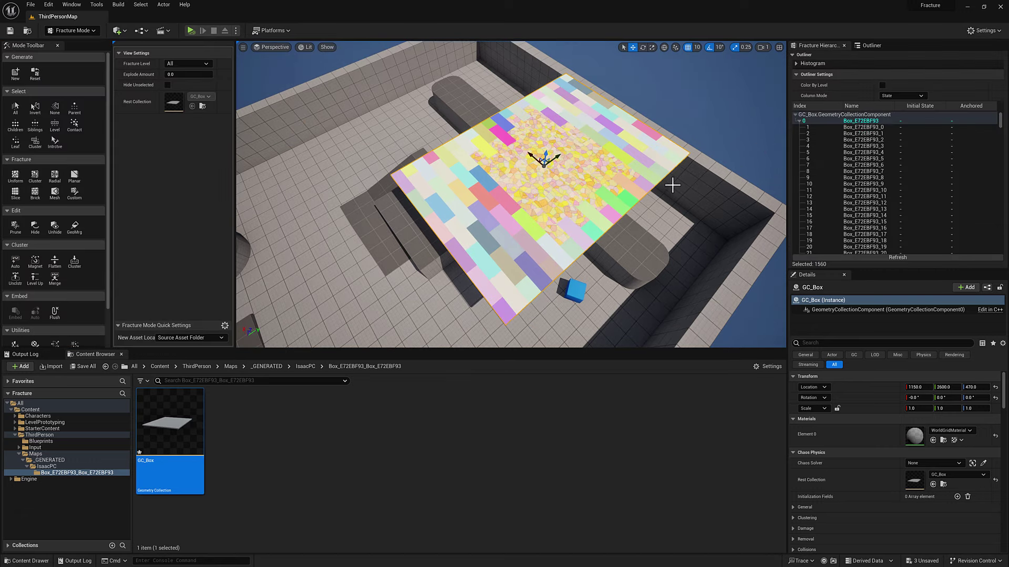
key("f")
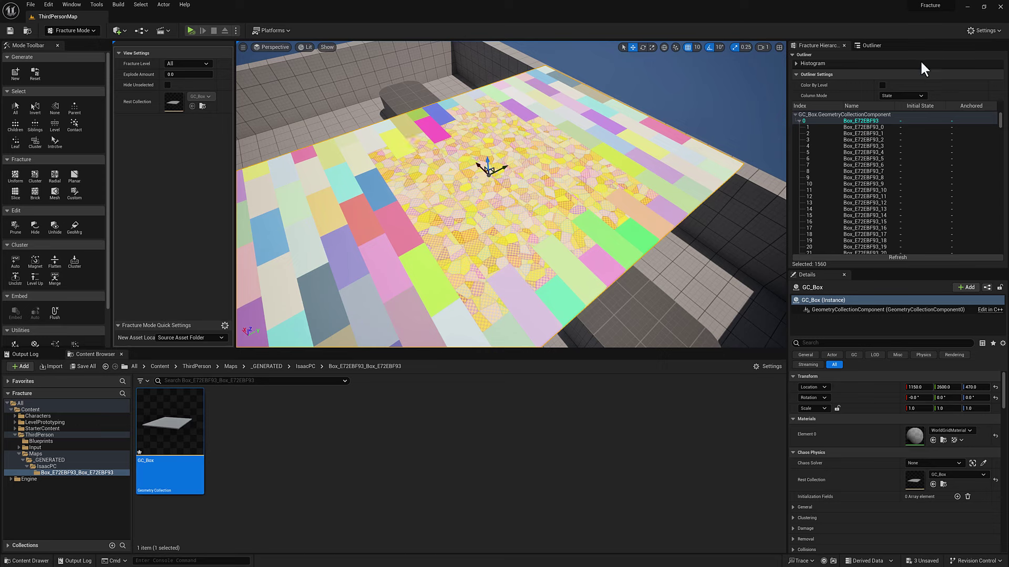
left_click(807, 121)
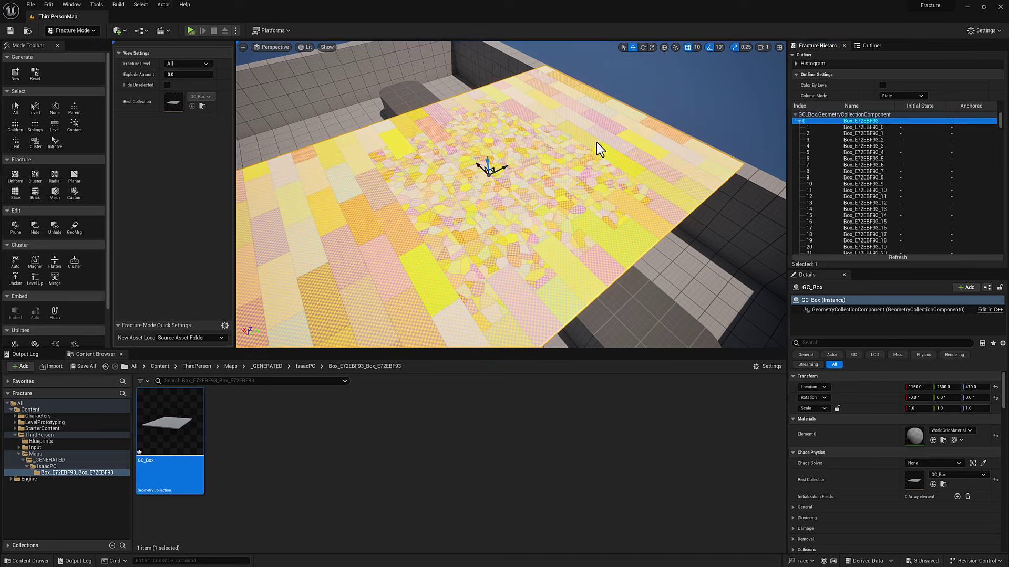
key("f")
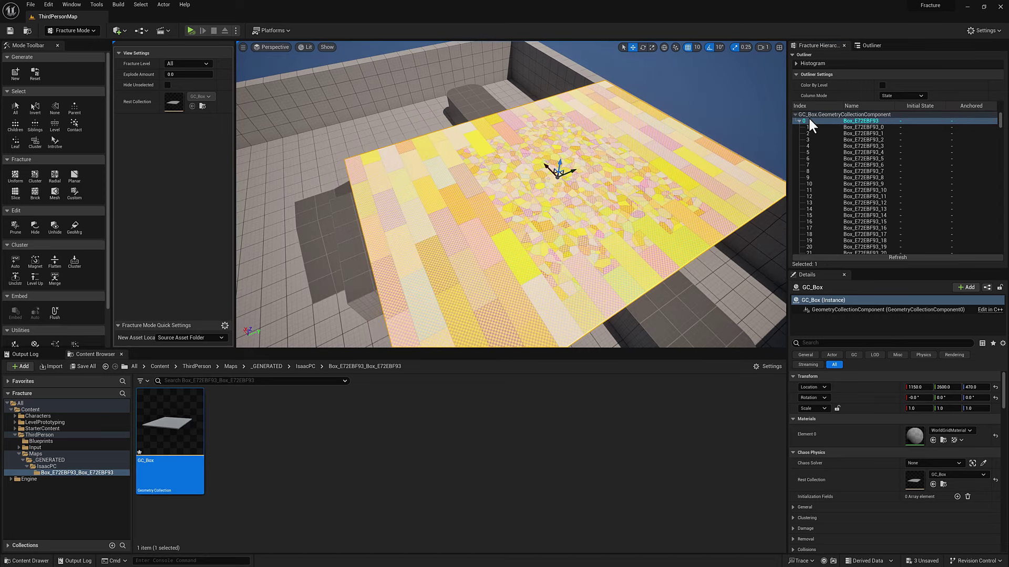
Examine the hierarchy levels by selecting individual bricks and the small fragments nested beneath the central bricks
left_click(810, 134)
left_click(812, 146)
left_click(614, 173)
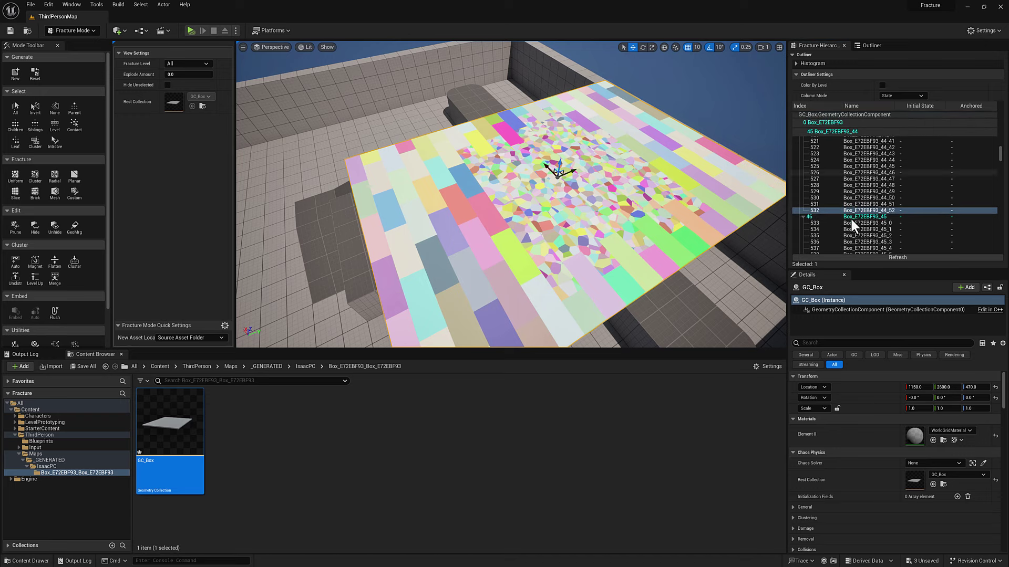
key("Down")
key("Down")
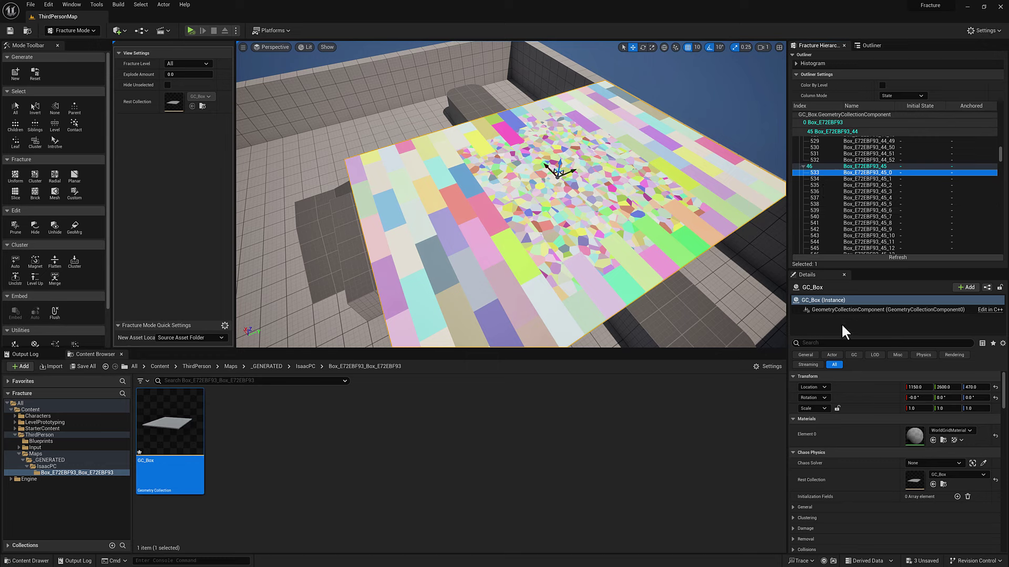
Set GC_Box's damage thresholds to 10 for Index 1 and 2 for Index 2
left_click(664, 200)
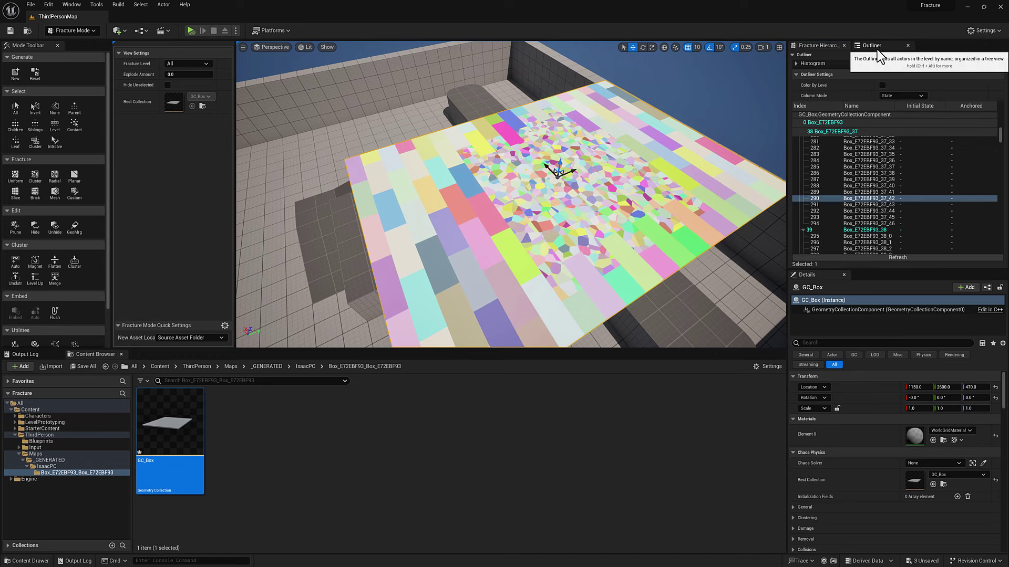
left_click(854, 355)
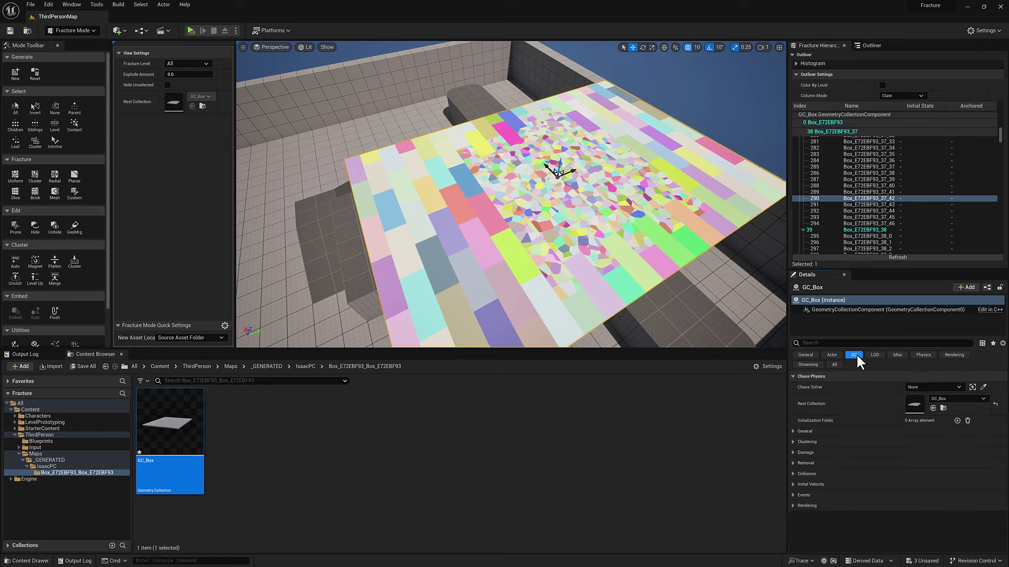
left_click(793, 442)
left_click(792, 495)
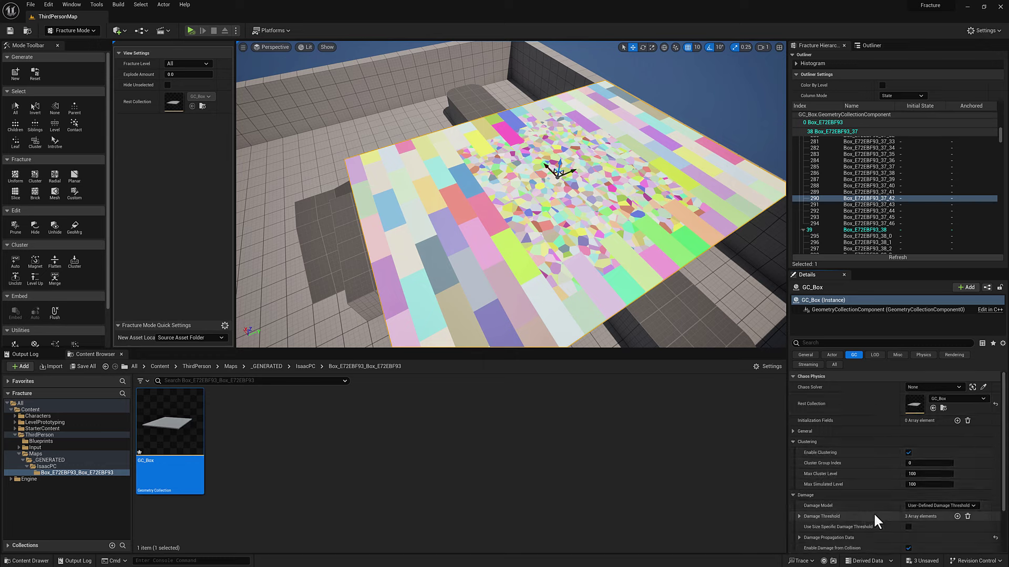
scroll(862, 513, "down", 3)
left_click(799, 466)
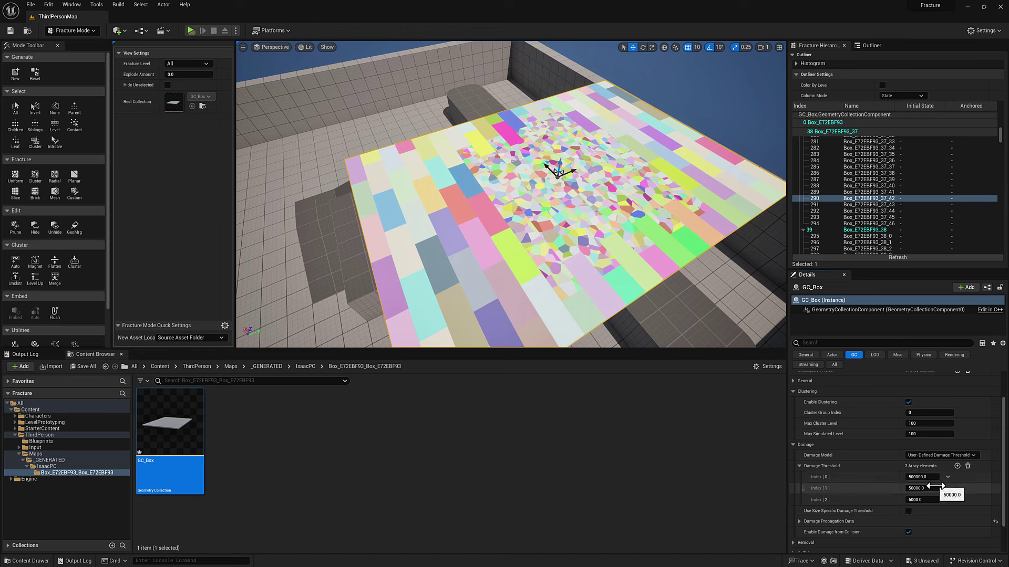
type("1")
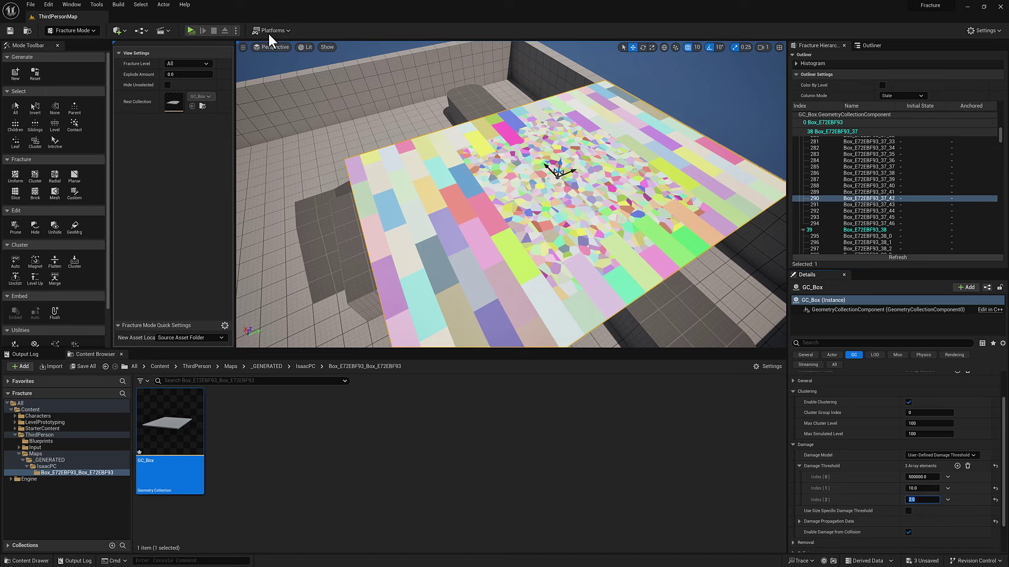
Simulate the slab's fall with the lowered damage thresholds and inspect the shattered centre bricks up close
right_click_drag(241, 58, 439, 143)
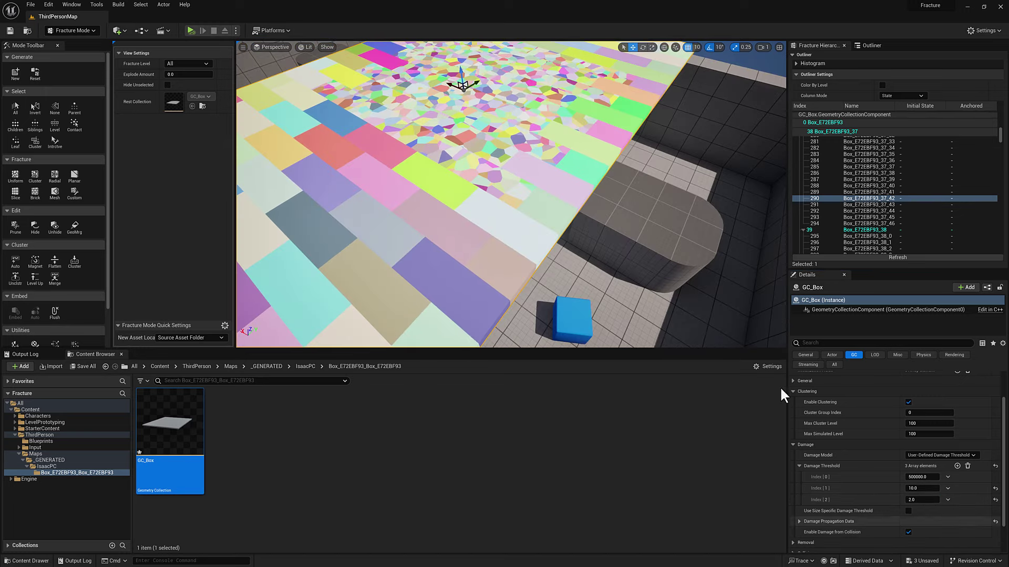
scroll(439, 143, "down", 5)
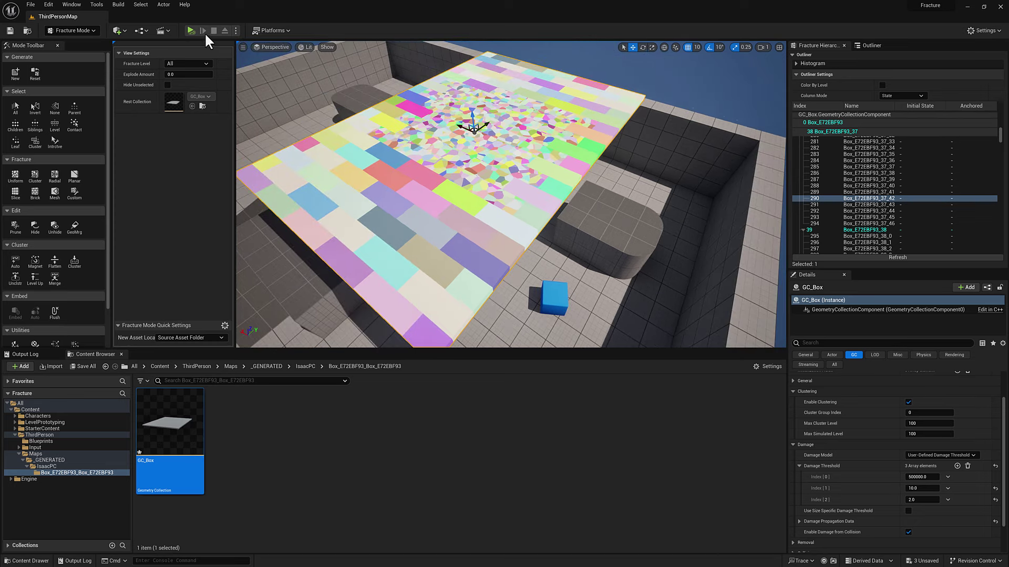
left_click(190, 30)
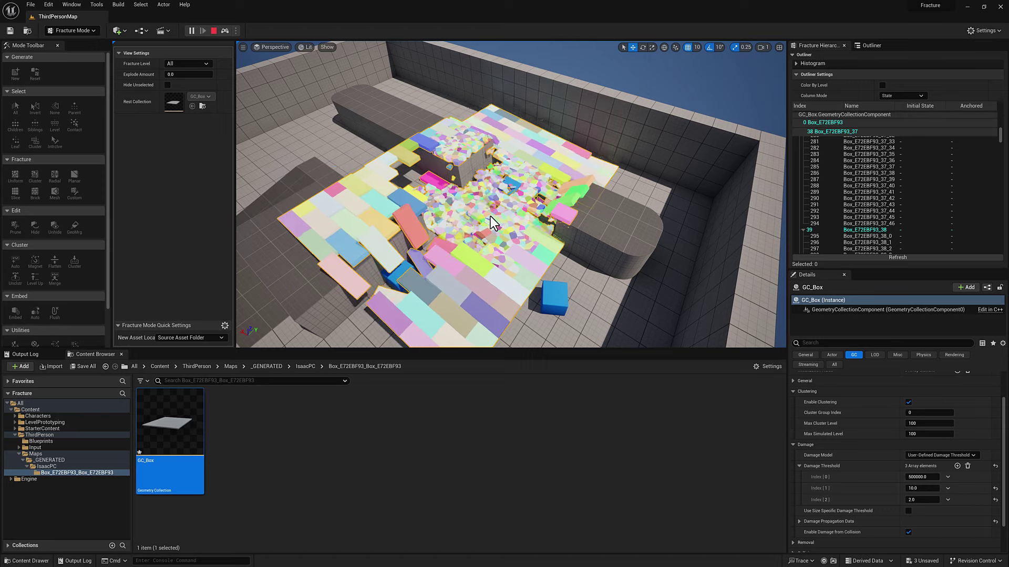
scroll(499, 222, "up", 4)
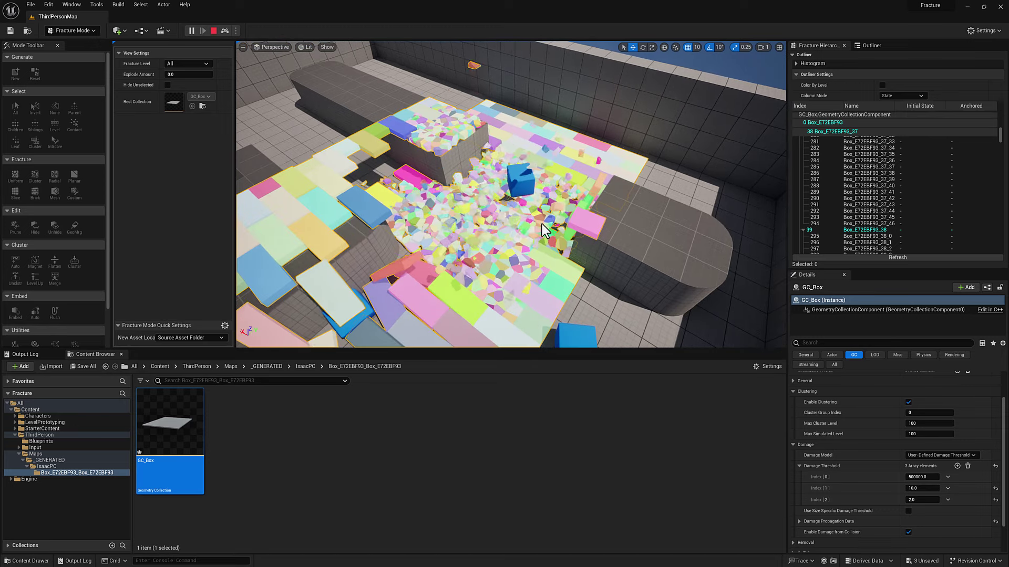
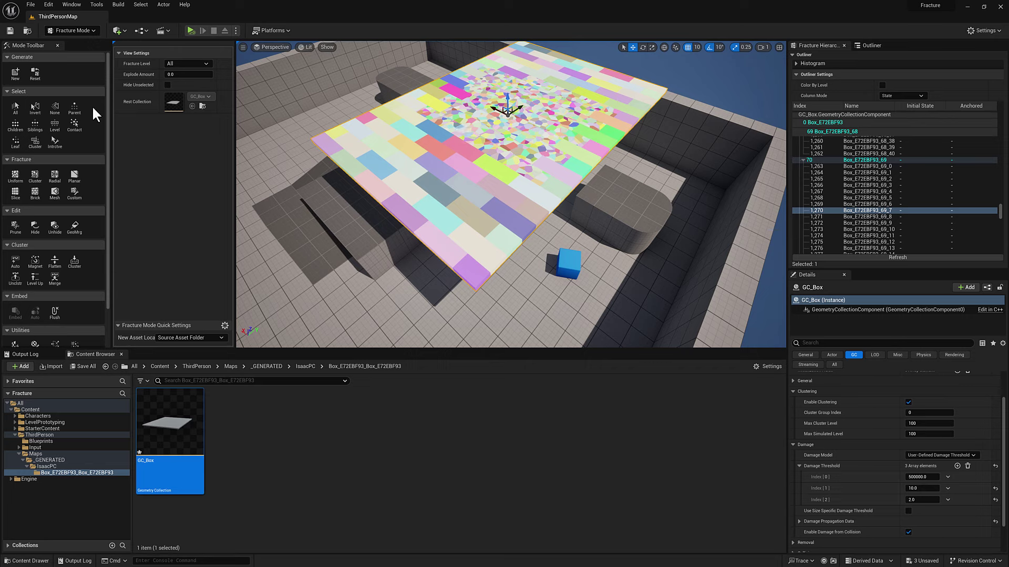
Create a Chaos cache manager for GC_Box and save its cache collection as NewChaosCacheCollection in the Content folder
left_click(164, 5)
mouse_move(185, 4)
mouse_move(185, 213)
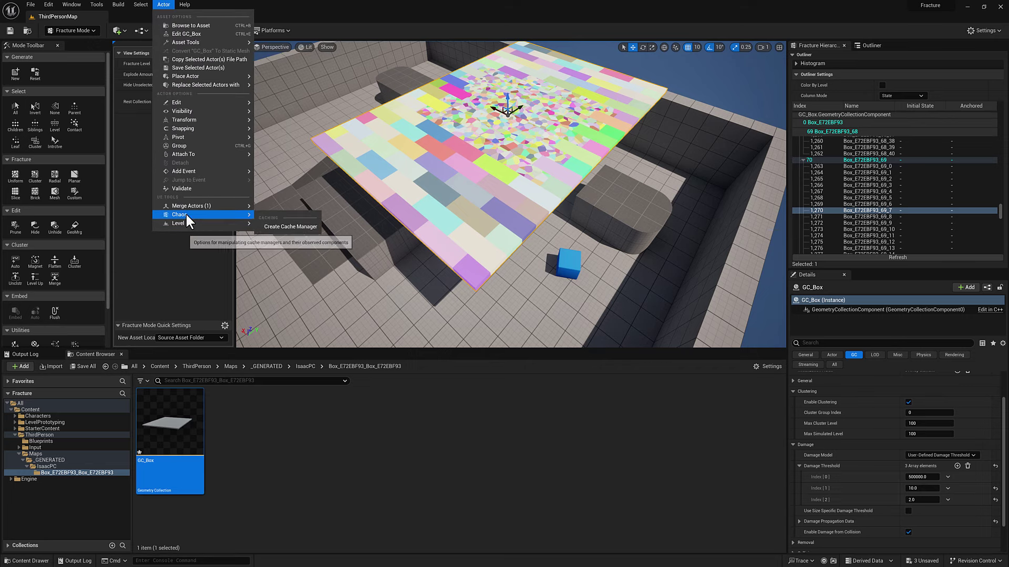
left_click(302, 227)
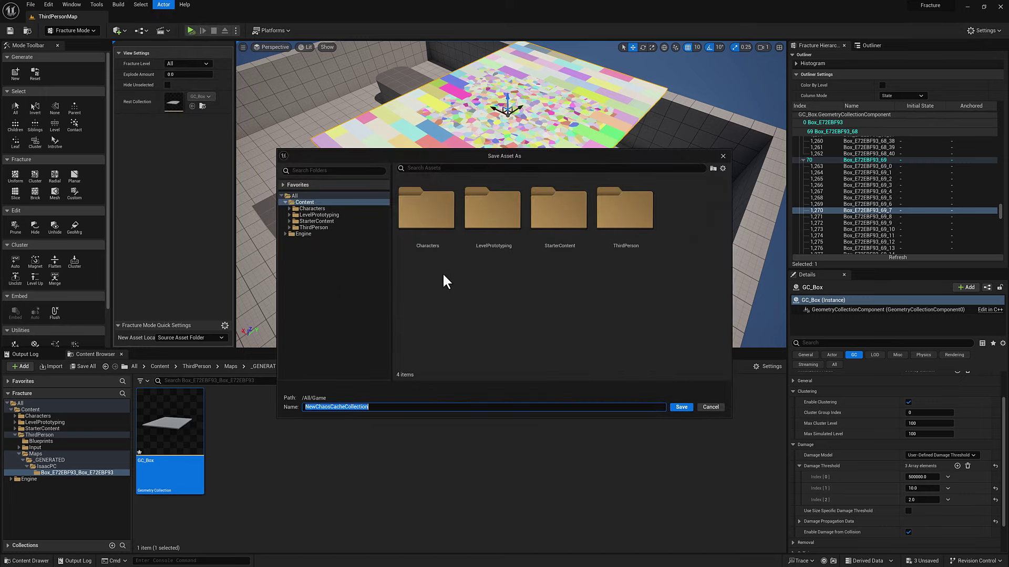
left_click(682, 407)
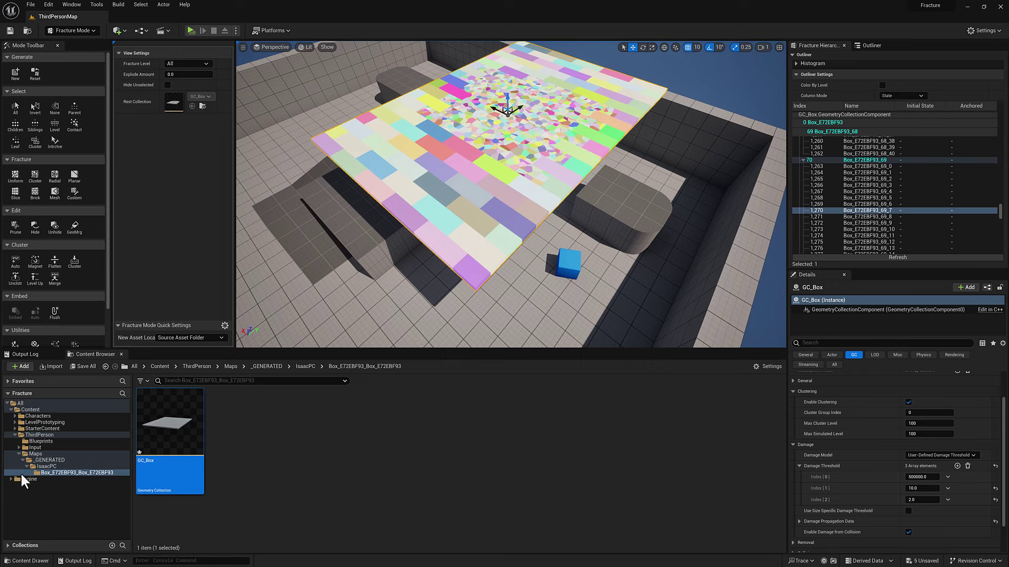
Select ChaosCacheManager, record the slab's destruction into its cache by simulating the level, and stop the simulation
left_click(870, 45)
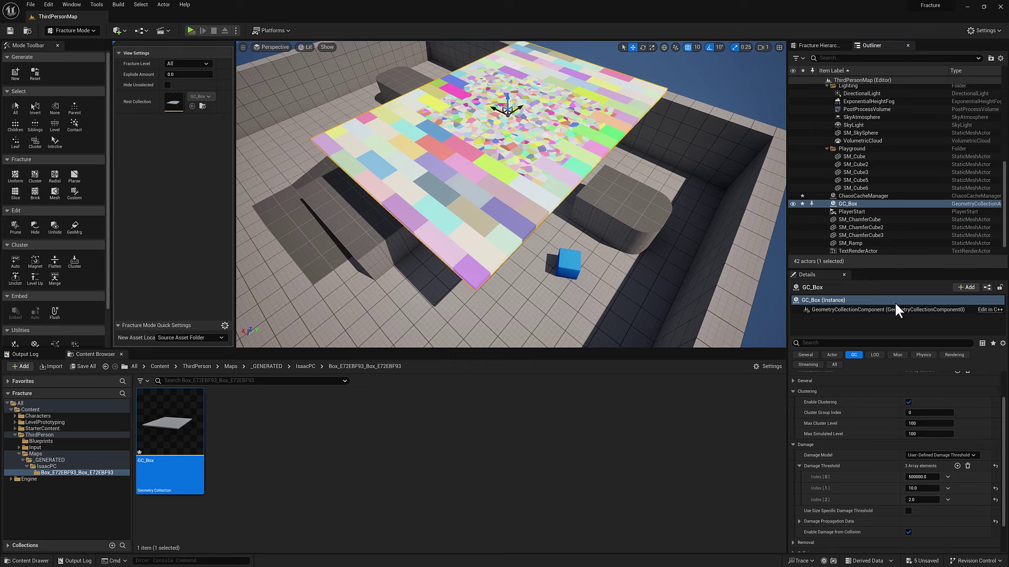
left_click(860, 196)
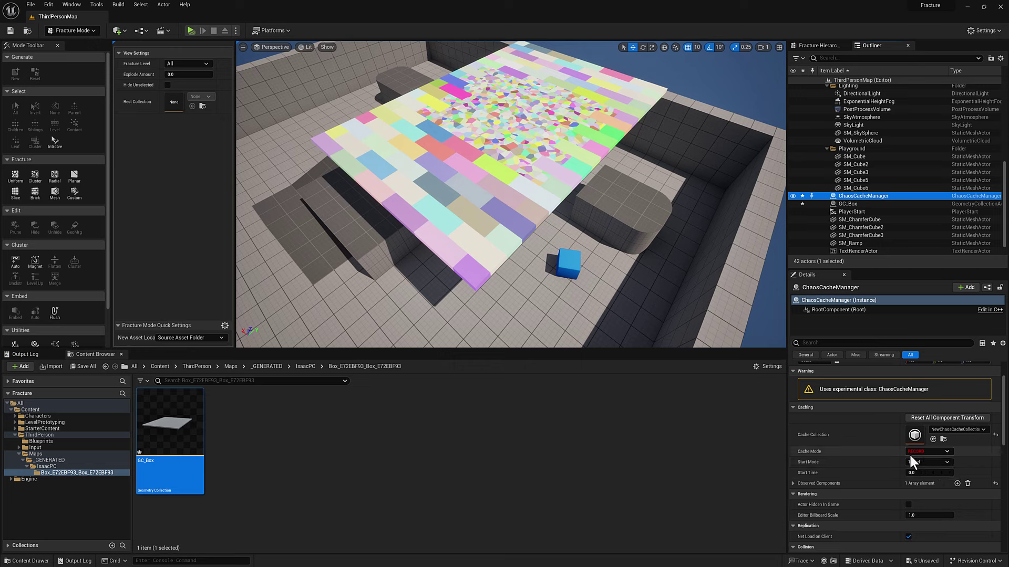
left_click(188, 27)
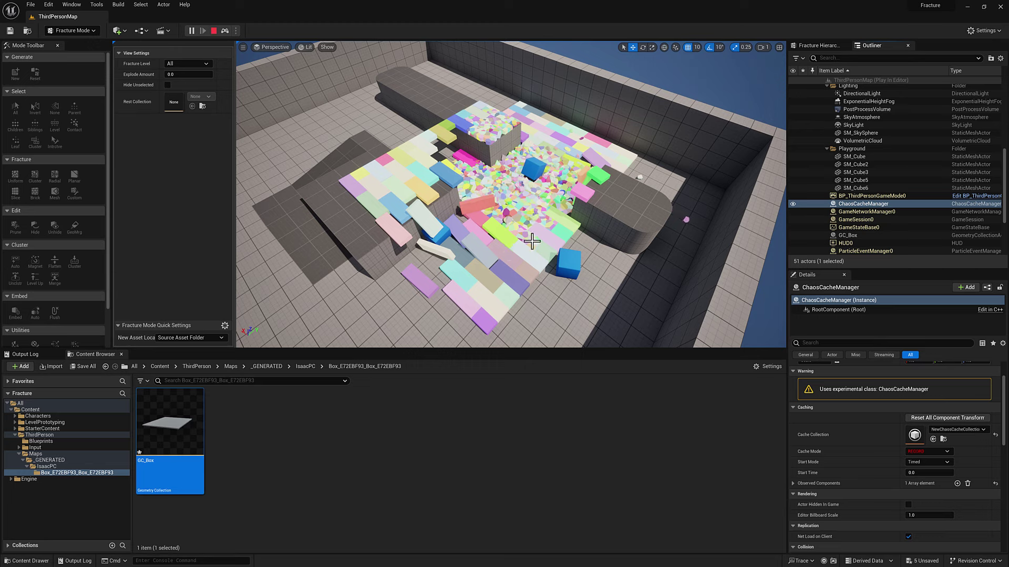
left_click(214, 30)
Set ChaosCacheManager's cache mode to Play and its start time to 100
left_click(857, 193)
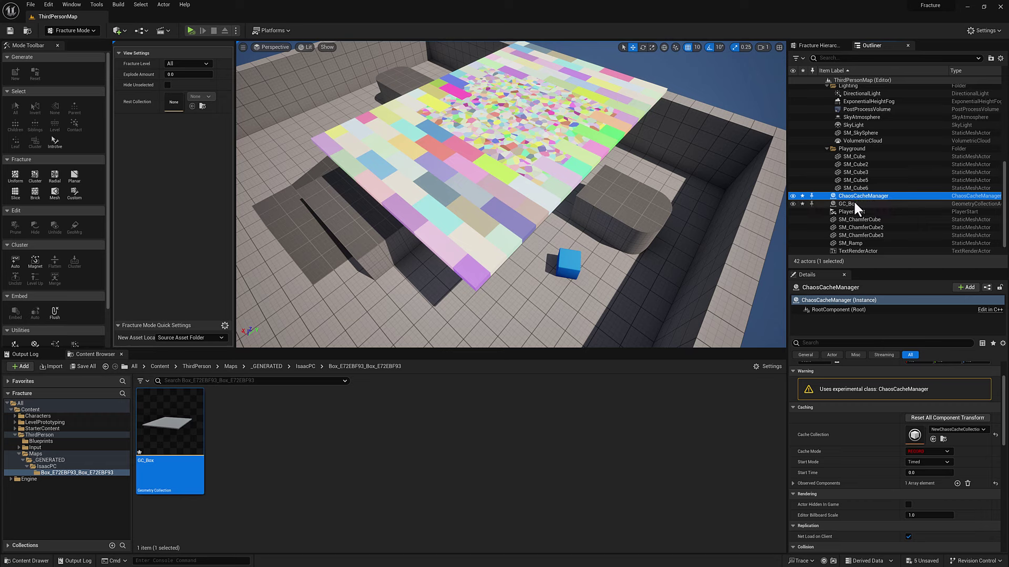
left_click(920, 452)
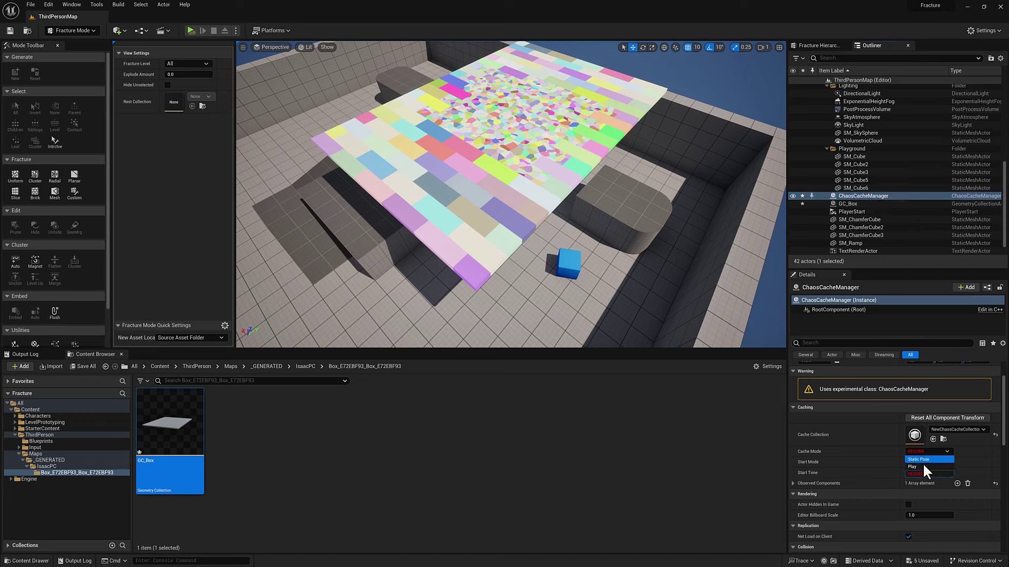
left_click(922, 467)
left_click(930, 473)
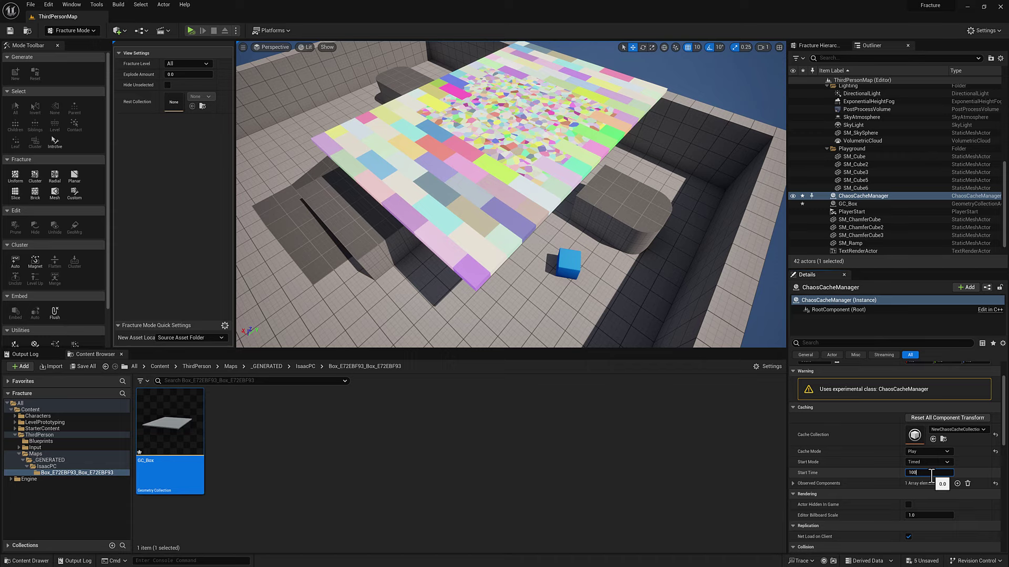
type("100")
key("Return")
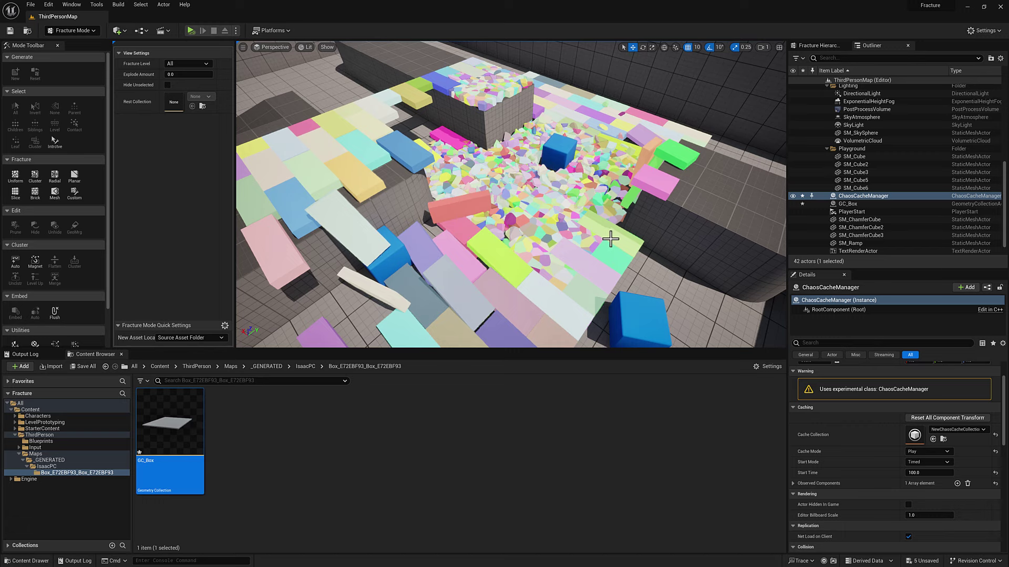
Select the slab and start converting it with ToMesh, with Per Bone turned off
left_click(605, 253)
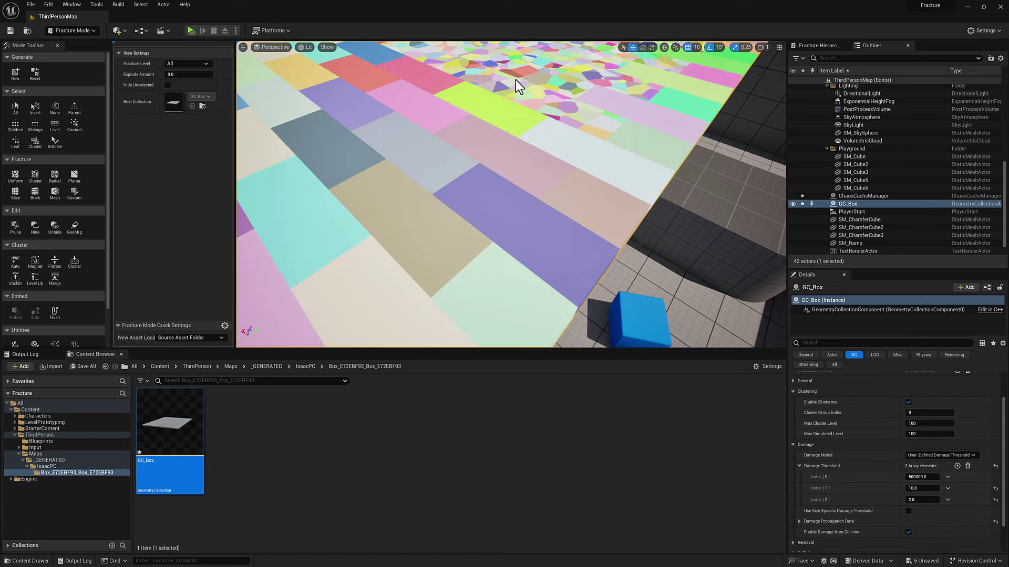
key("f")
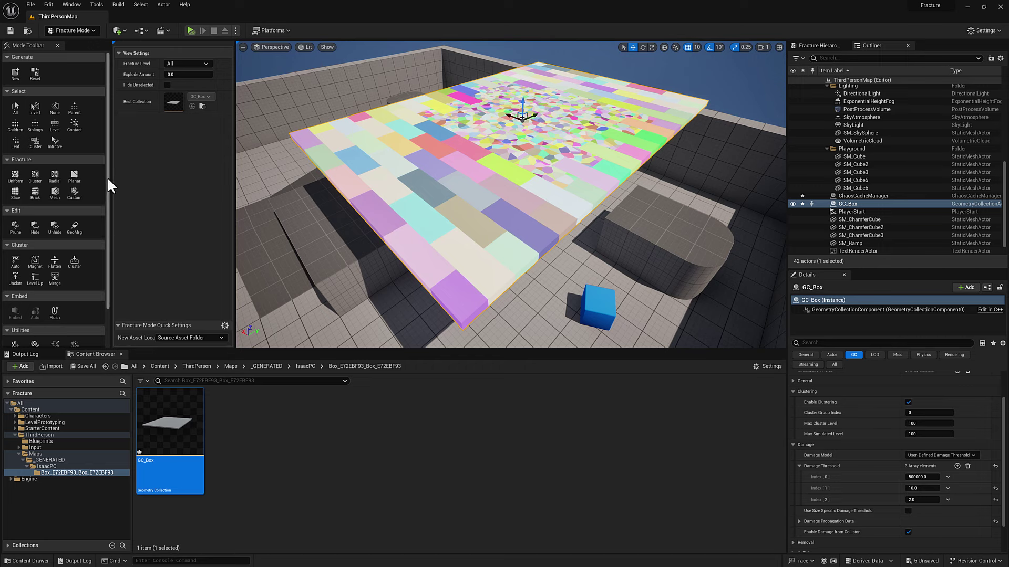
scroll(107, 189, "down", 2)
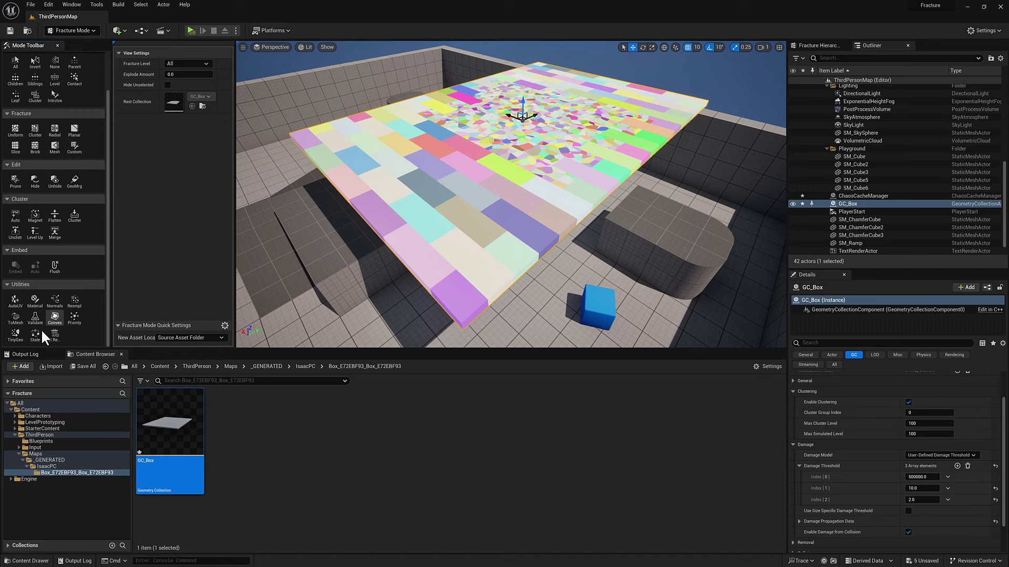
left_click(15, 315)
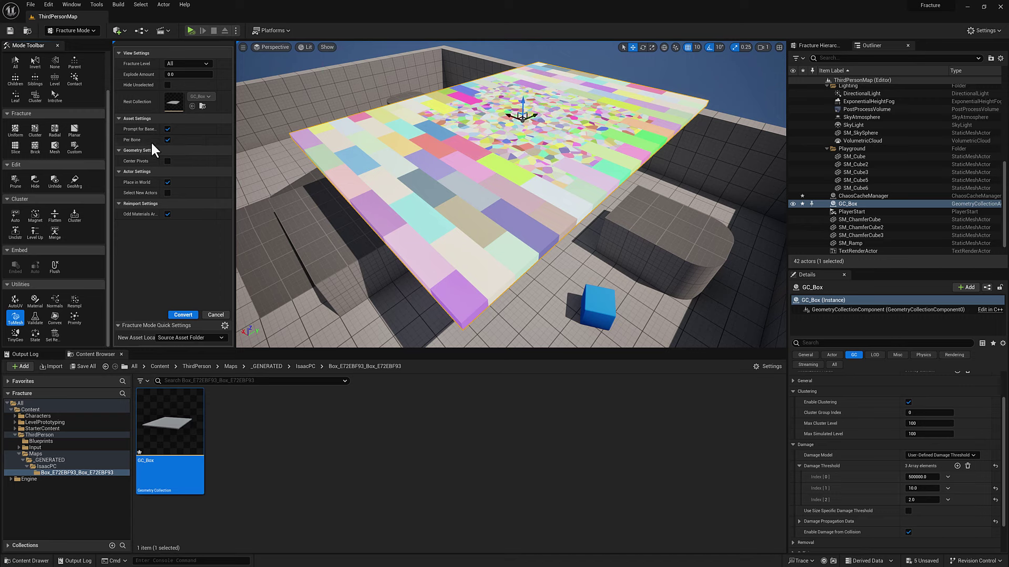
left_click(167, 140)
left_click(183, 315)
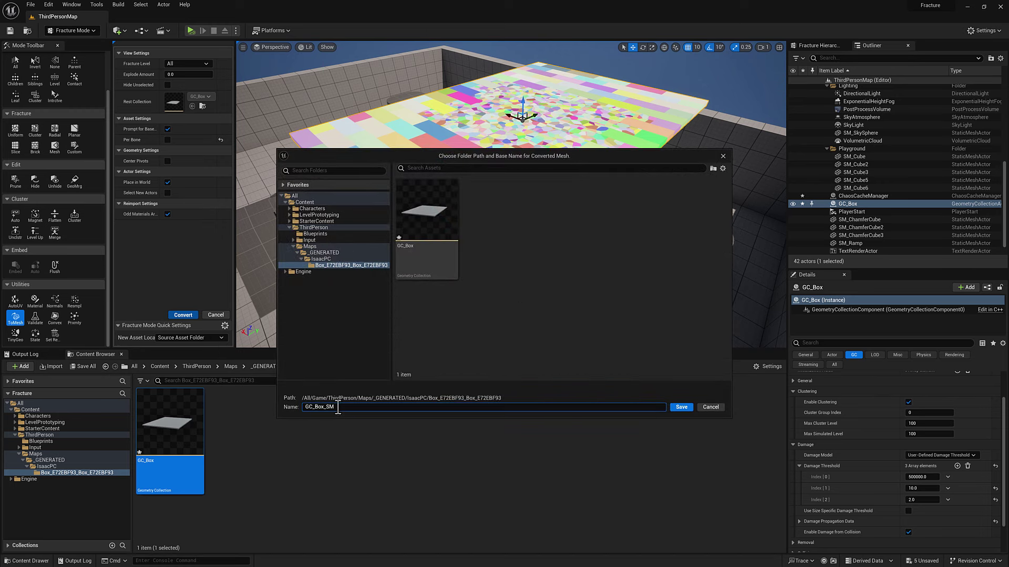
Name the converted static mesh SM_Frc and save it in the slab's asset folder
type("sm")
key("BackSpace")
key("BackSpace")
key("BackSpace")
key("BackSpace")
type("SM_F")
key("Left")
key("Left")
key("Left")
key("Return")
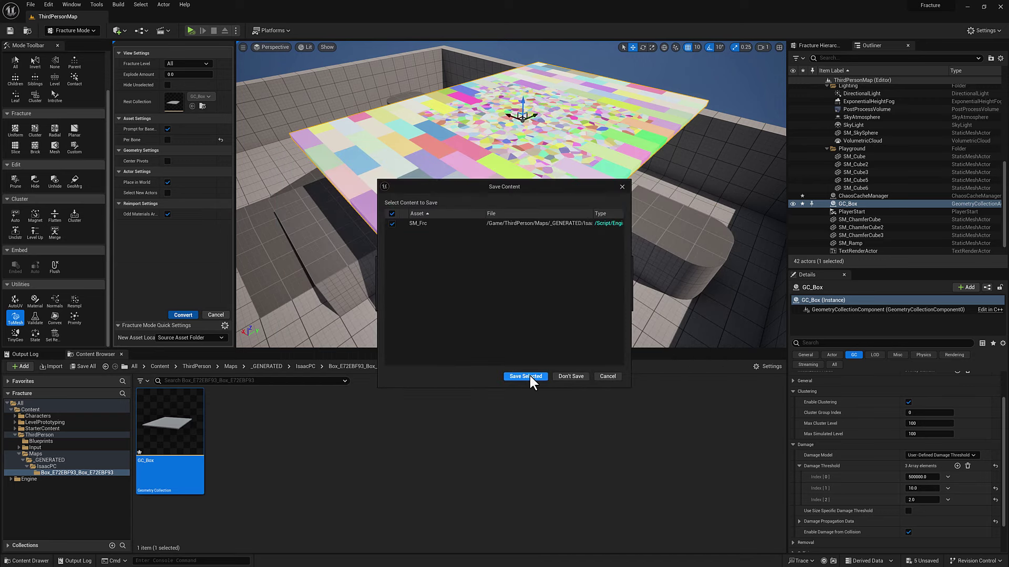
left_click(526, 376)
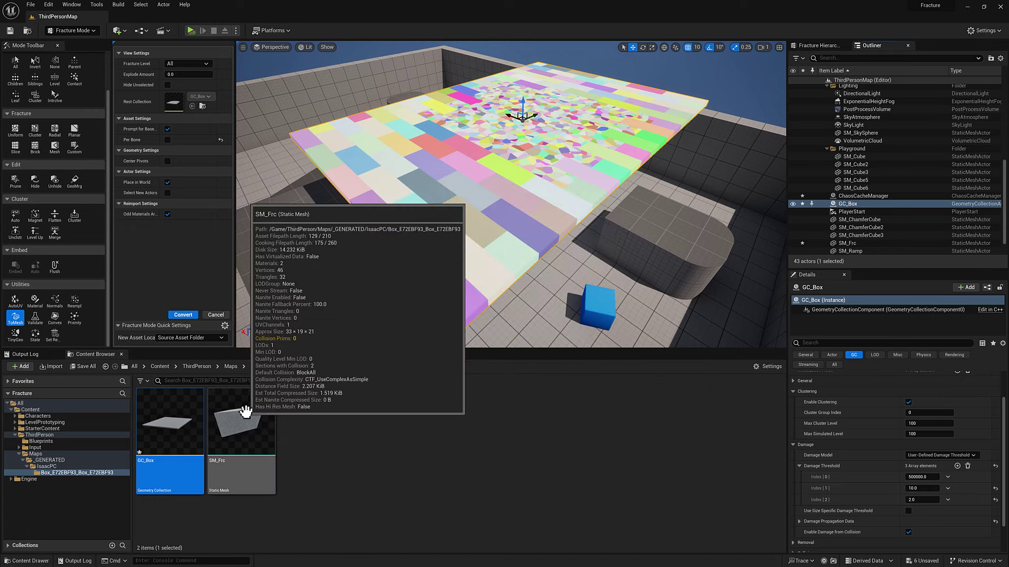
Place the SM_Frc static mesh in the level near the slab to check the conversion
left_click(239, 413)
left_click_drag(238, 413, 387, 225)
right_click_drag(477, 285, 449, 245)
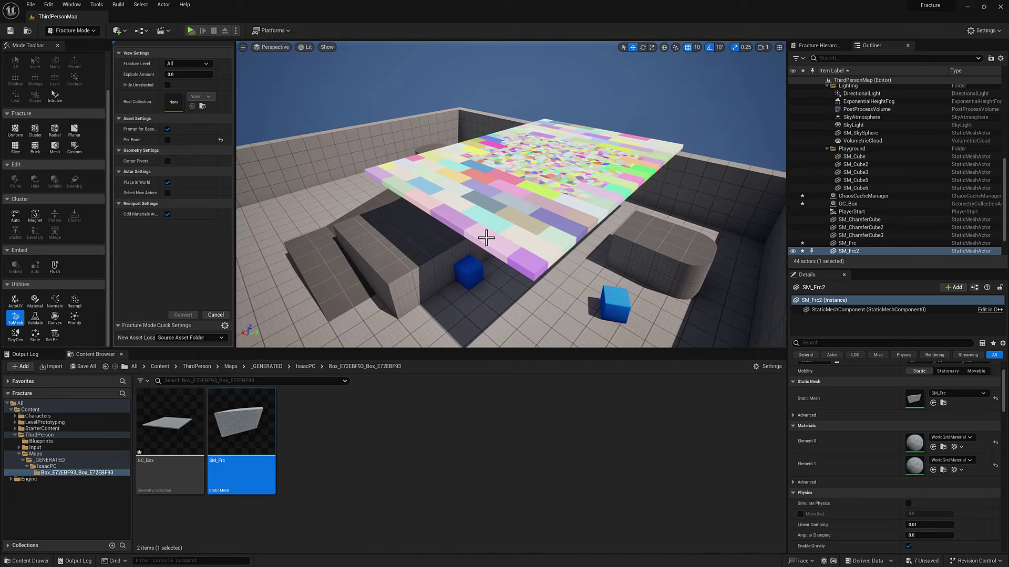
Select the slab's root piece Box_E72EBF93 in the fracture hierarchy
left_click(817, 46)
left_click(437, 201)
left_click(812, 121)
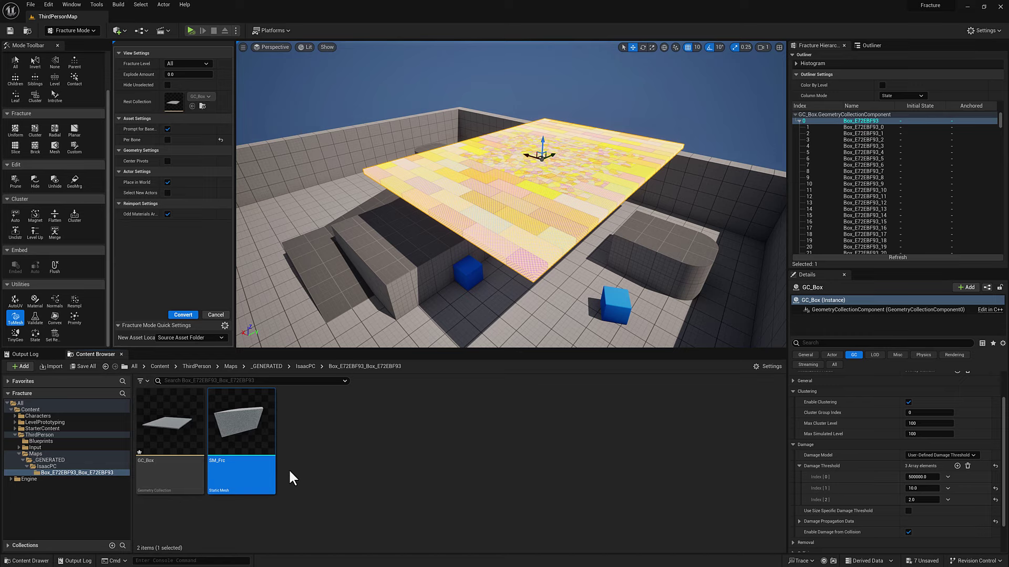
Delete the SM_Frc static mesh asset from the slab's asset folder
key("Delete")
left_click(432, 419)
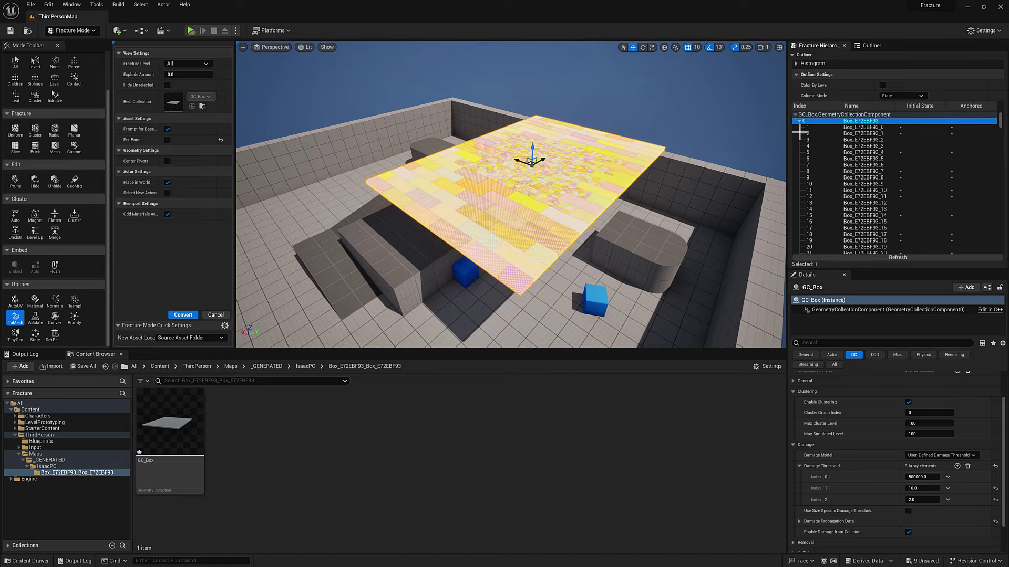
left_click_drag(567, 165, 565, 142)
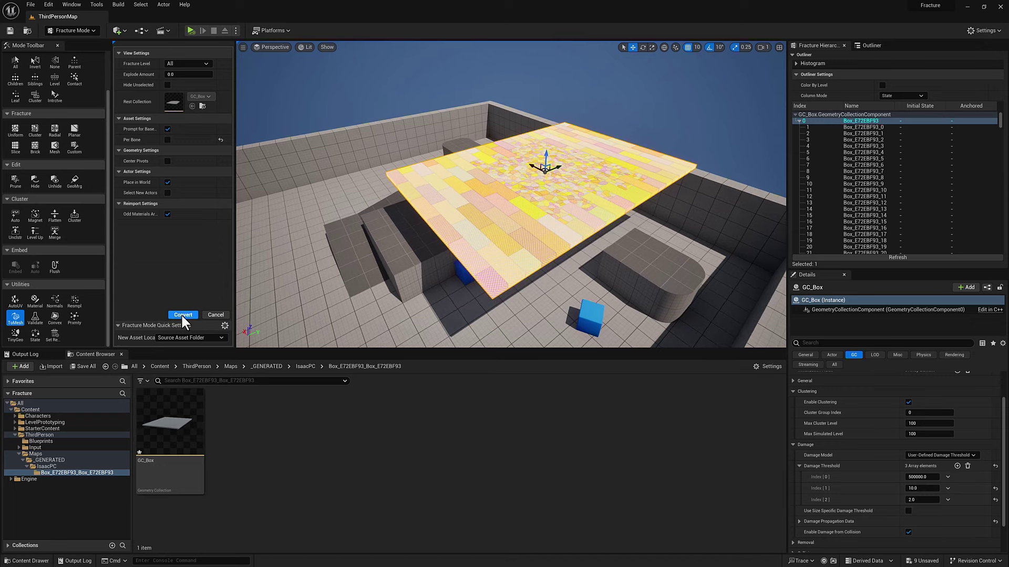
Adjust ChaosCacheManager's start time to about 99.8 and reselect the slab with its fracture hierarchy shown
left_click(870, 45)
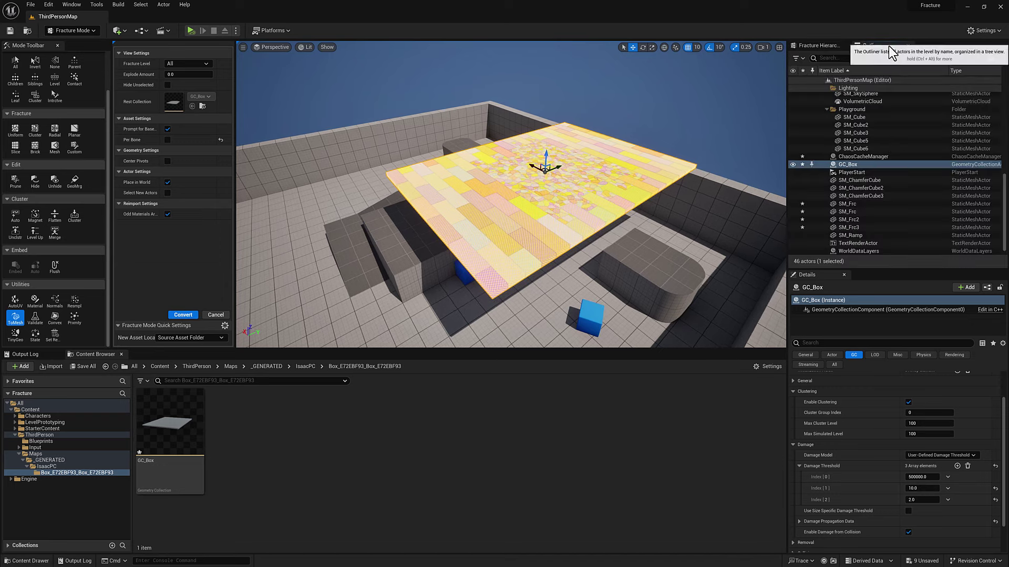
left_click(862, 156)
left_click_drag(934, 473, 906, 473)
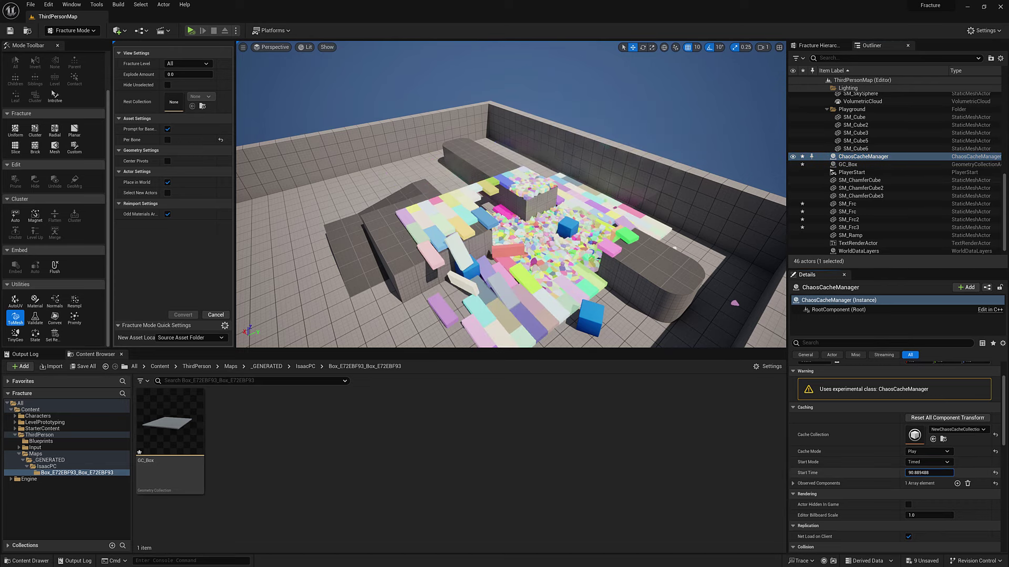
left_click(822, 46)
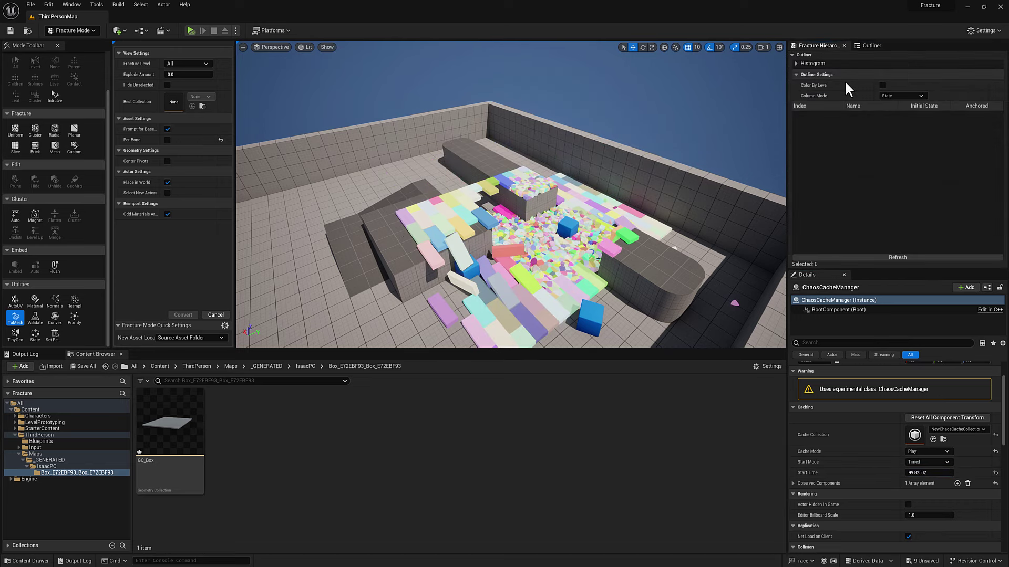
left_click(526, 220)
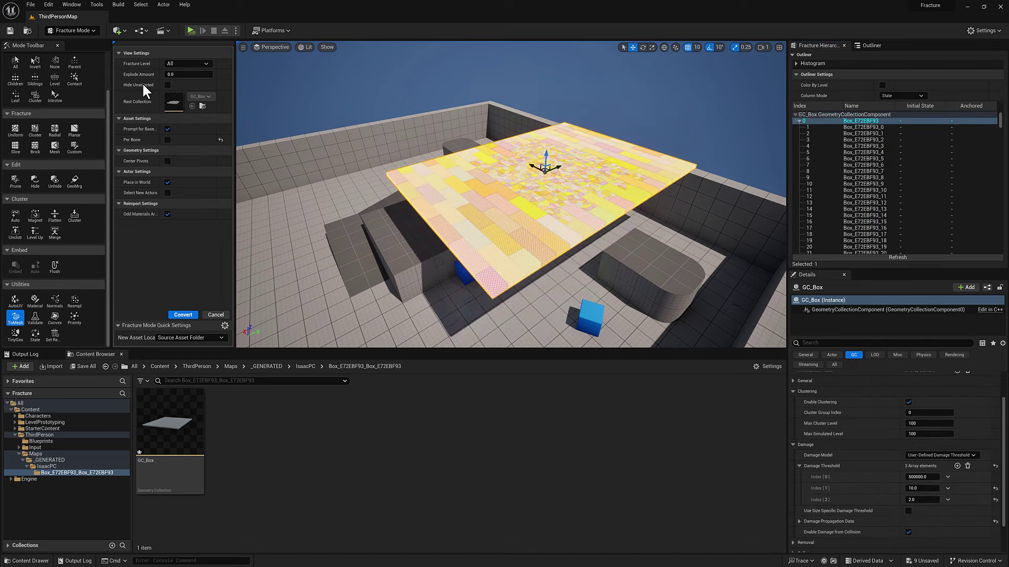
Convert the fractured slab to a static mesh saved as SM_Frc in the slab's asset folder
left_click(183, 315)
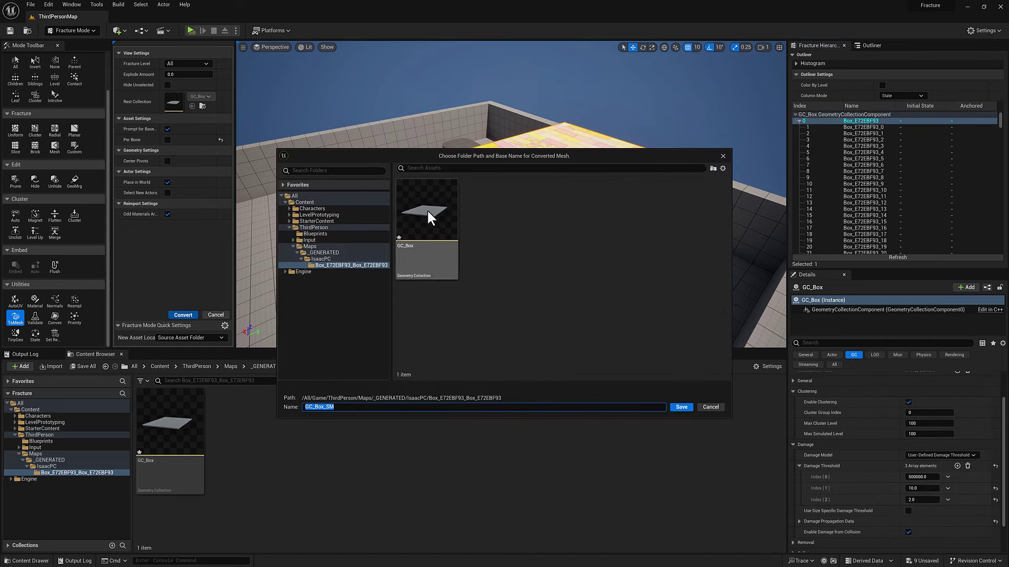
type("SM_F")
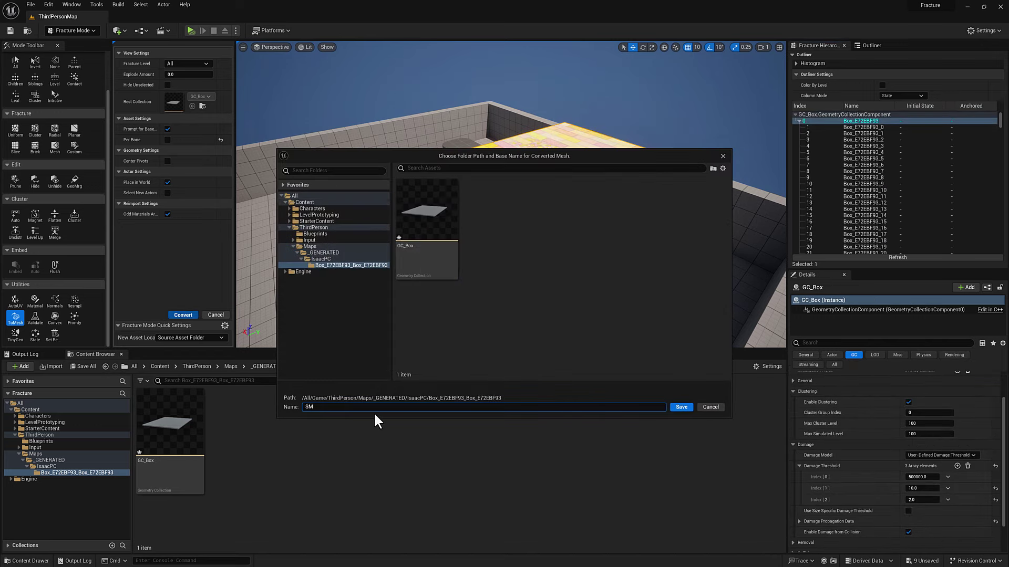
type("ra")
key("Return")
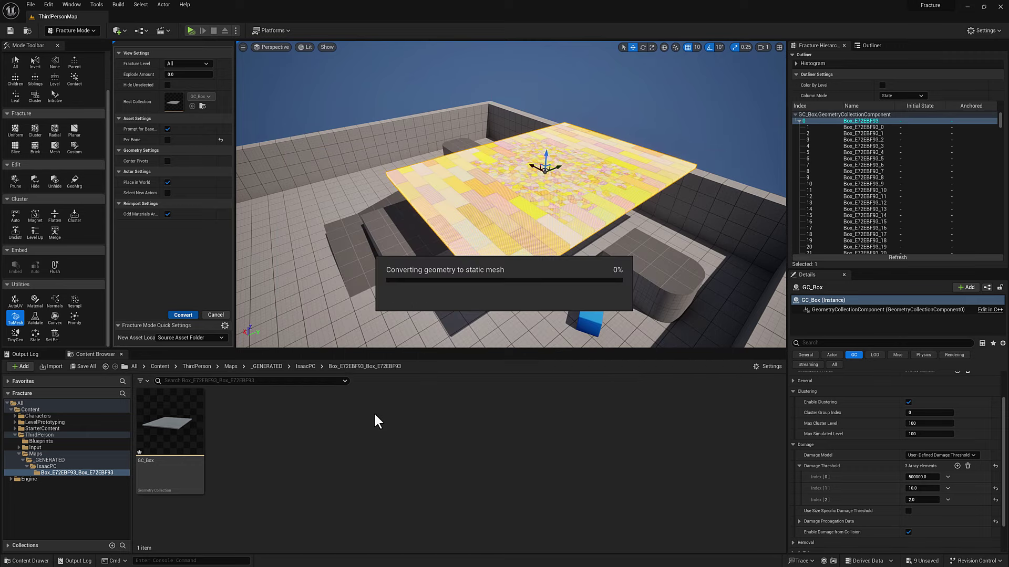
left_click(520, 374)
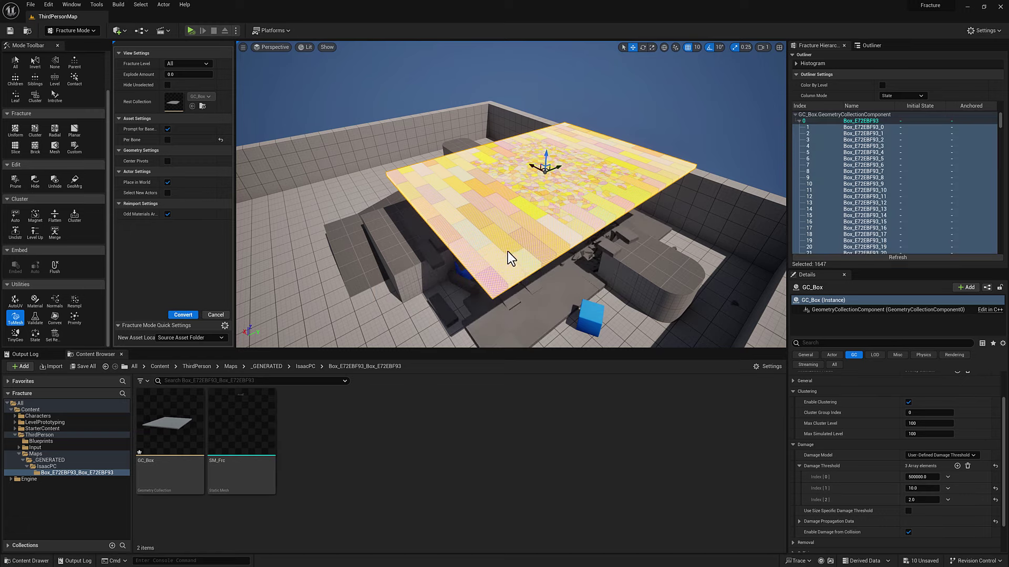
Move the placed SM_Frc debris mesh out of the arena, beyond its outer wall
left_click_drag(536, 175, 417, 101)
right_click_drag(417, 101, 409, 143)
left_click(418, 119)
right_click(249, 415)
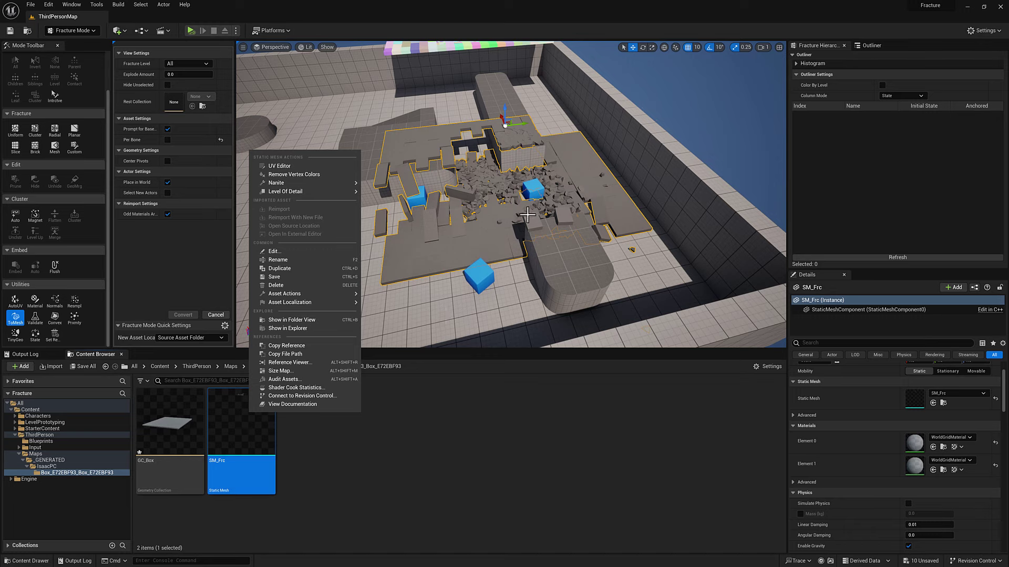
right_click_drag(467, 210, 386, 143)
left_click_drag(382, 139, 635, 73)
right_click_drag(504, 194, 526, 218)
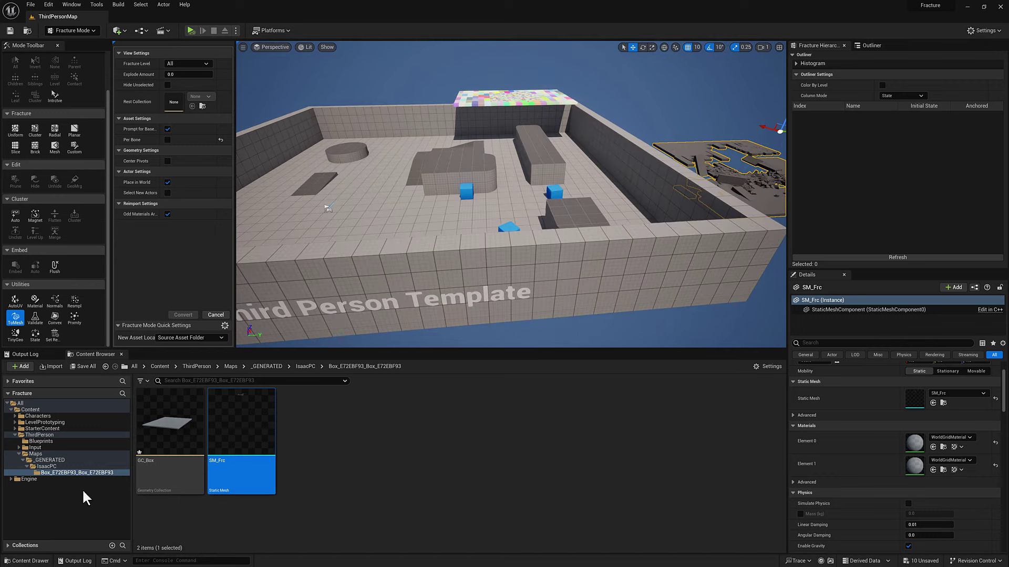
Search the Engine content for "sleep" and place an FS_SleepDisable_Generic field in the level
left_click(24, 480)
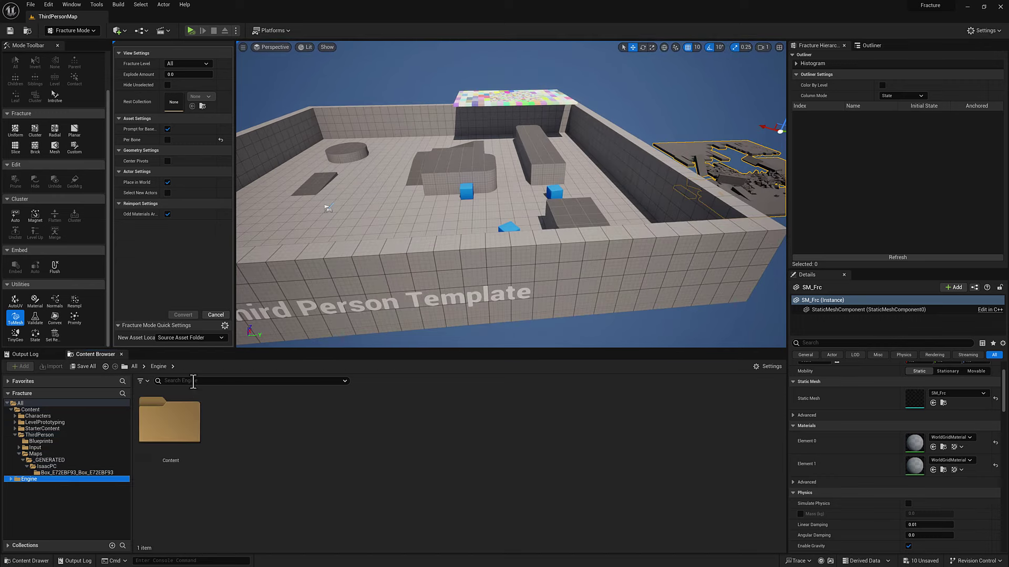
type("sleep")
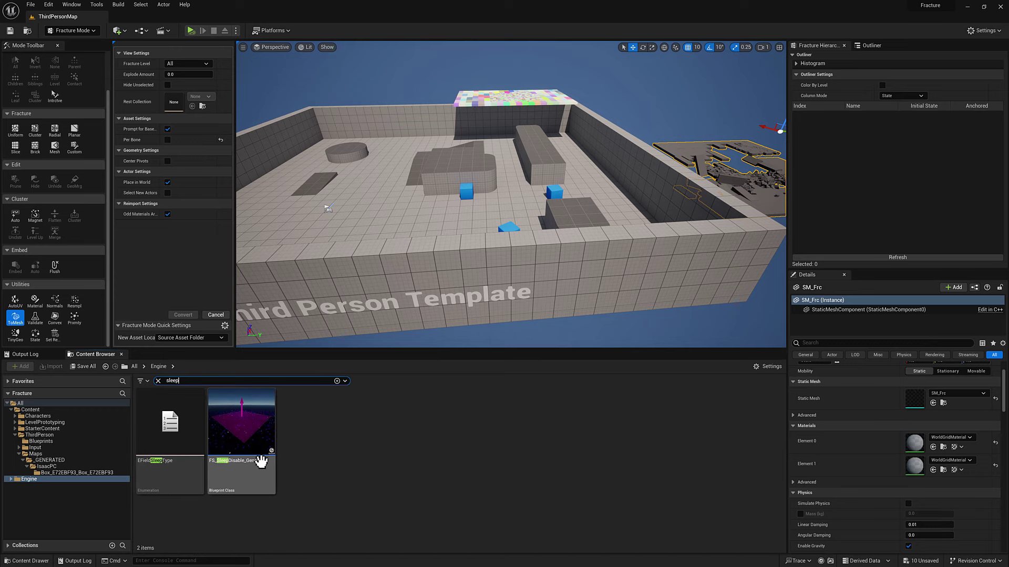
left_click_drag(263, 440, 391, 209)
scroll(399, 202, "down", 5)
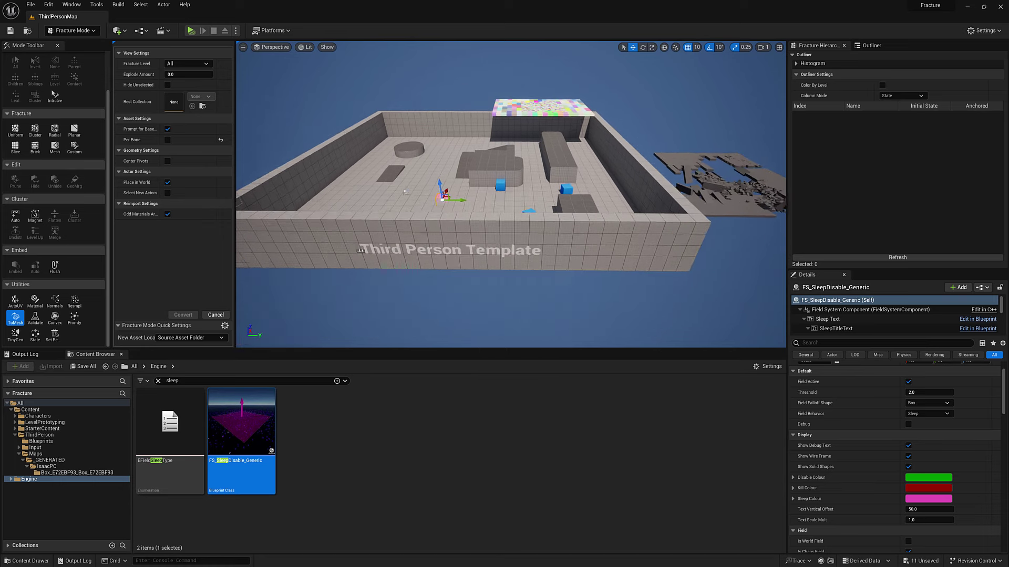
Lower the sleep field below the arena floor and scale it wide enough to extend beyond the arena walls
left_click_drag(465, 180, 471, 217)
key("space")
key("space")
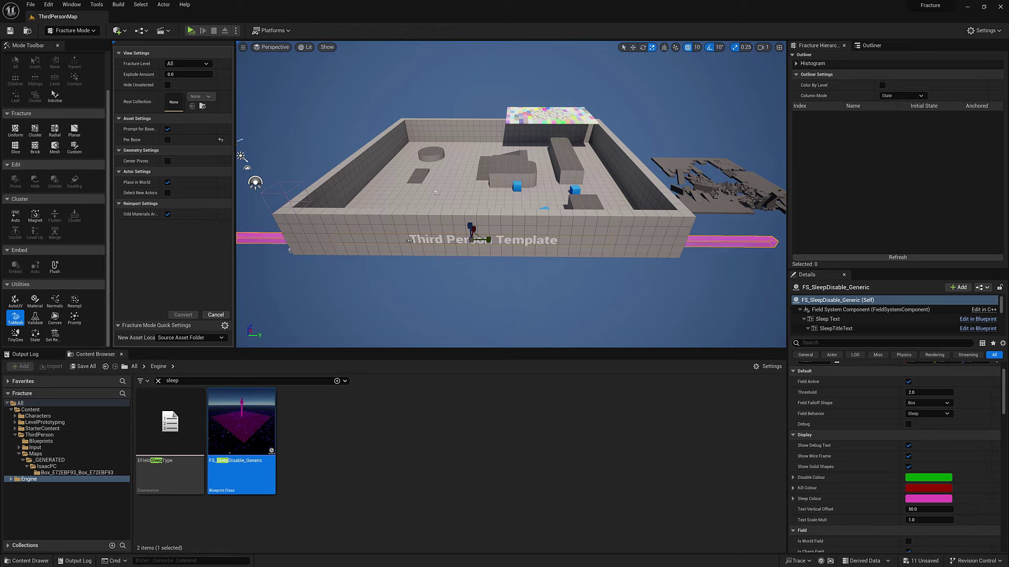
right_click_drag(560, 179, 520, 179)
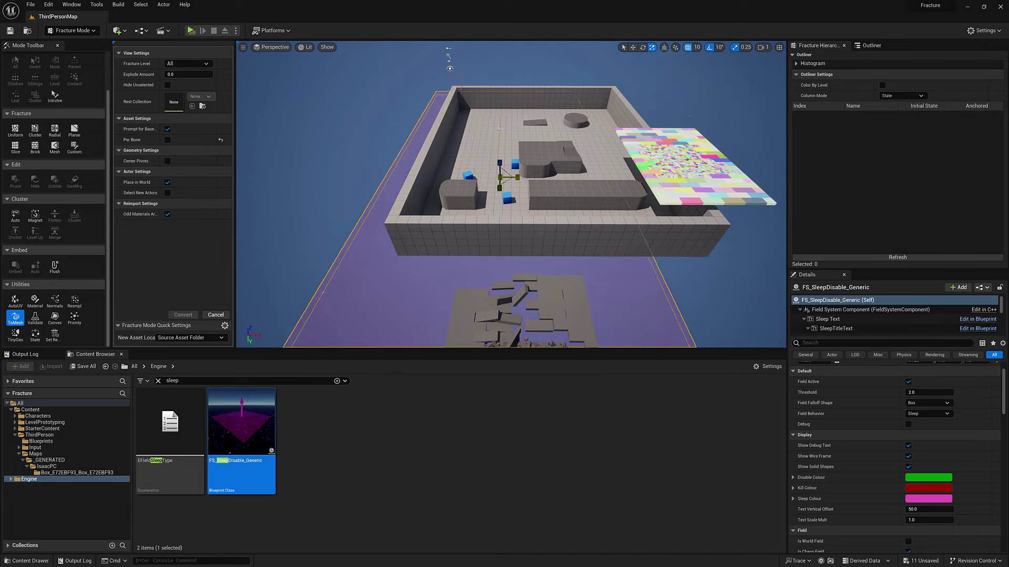
right_click_drag(520, 179, 520, 200)
mouse_move(599, 227)
right_mouse_down()
mouse_move(583, 226)
mouse_move(599, 228)
mouse_move(599, 219)
right_mouse_up()
mouse_move(477, 187)
right_mouse_down()
mouse_move(476, 179)
mouse_move(477, 187)
right_mouse_up()
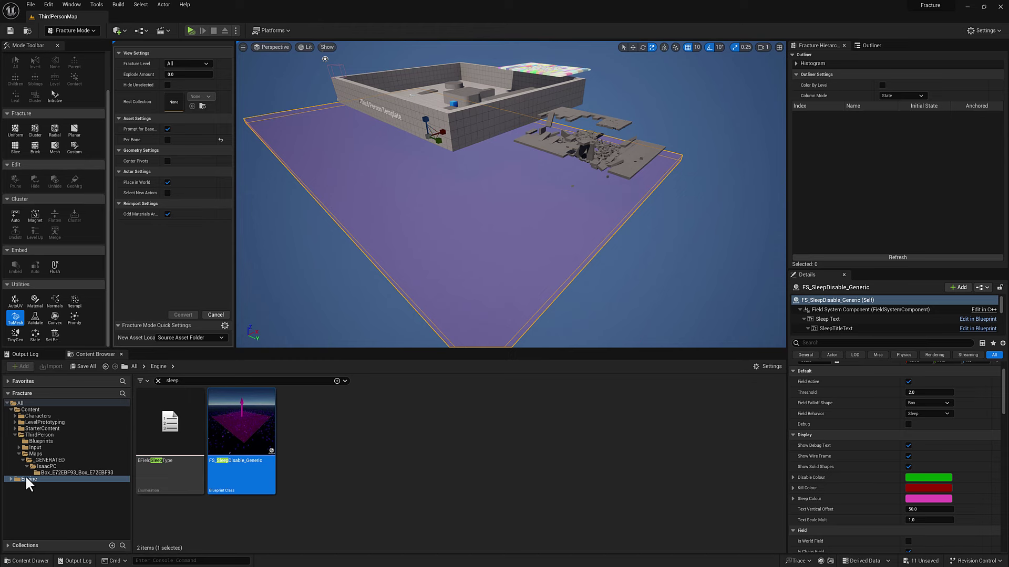
Set the field's Field Behavior to Kill, and delete the field from the level
left_click(927, 414)
left_click(921, 435)
right_click_drag(693, 315, 694, 315)
right_click_drag(504, 259, 518, 258)
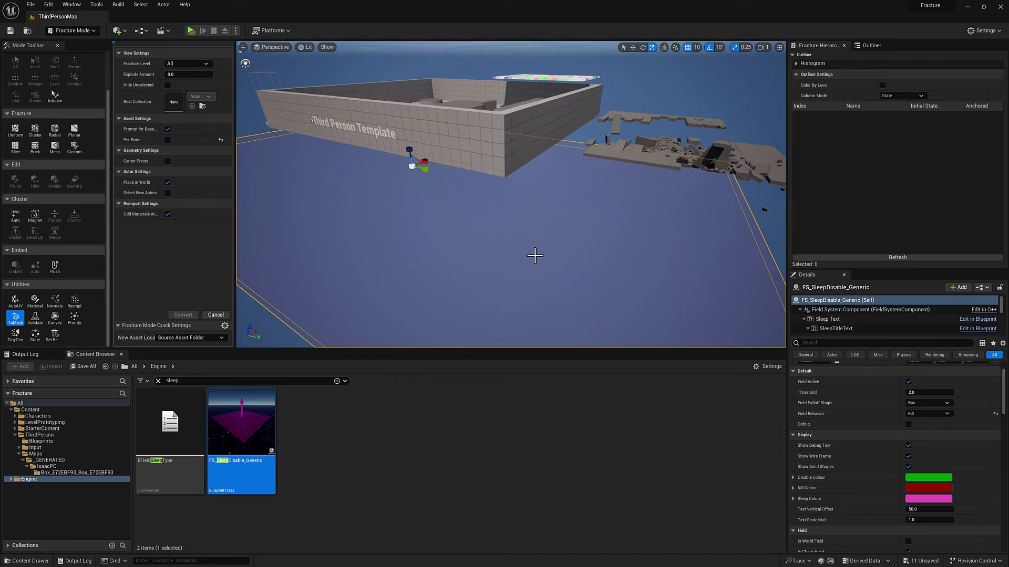
key("Delete")
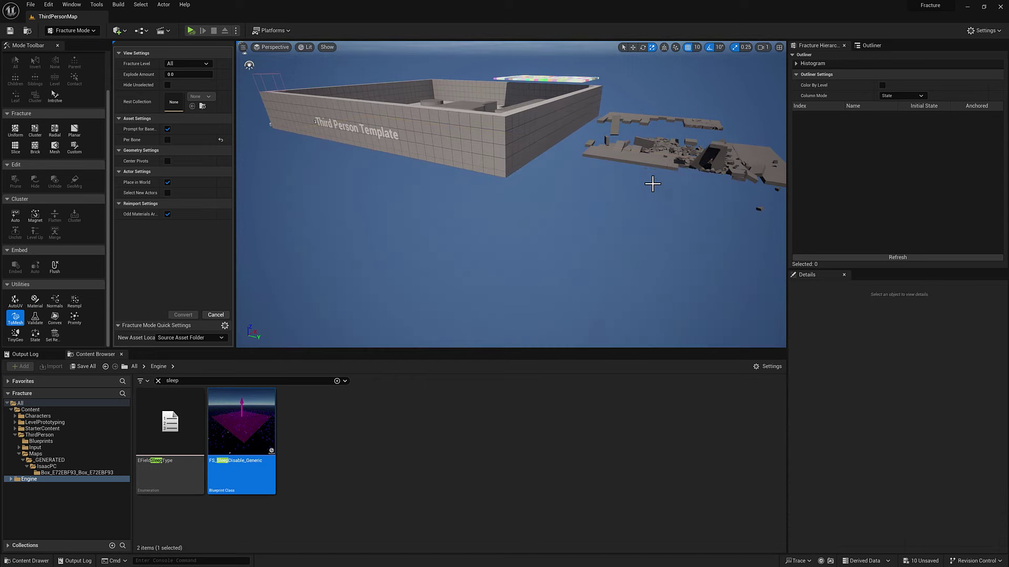
Select the SM_Frc debris mesh outside the arena and switch to Modeling mode
left_click(683, 153)
right_click_drag(683, 152, 683, 153)
left_click(72, 30)
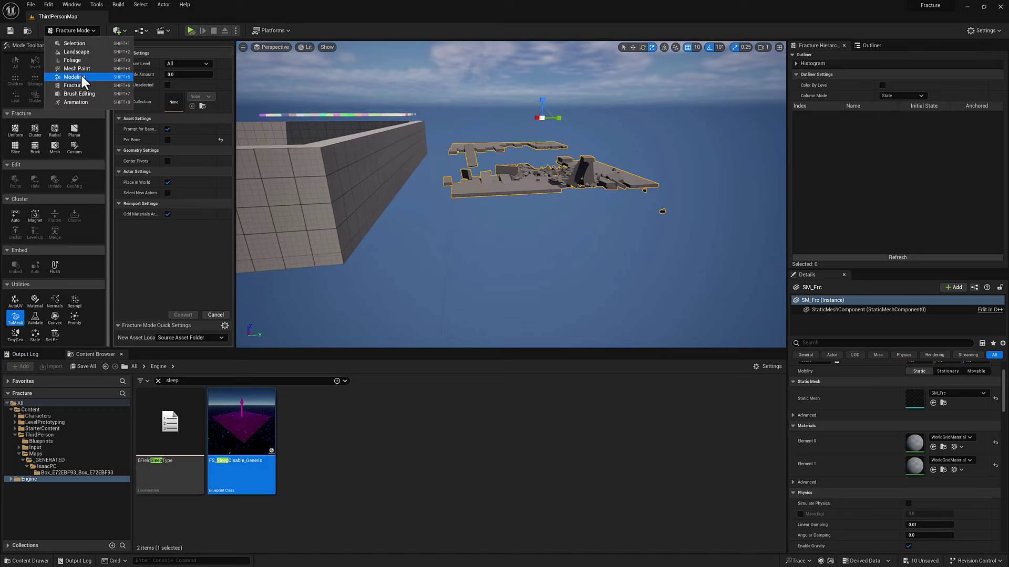
left_click(80, 76)
right_click_drag(683, 153, 683, 153)
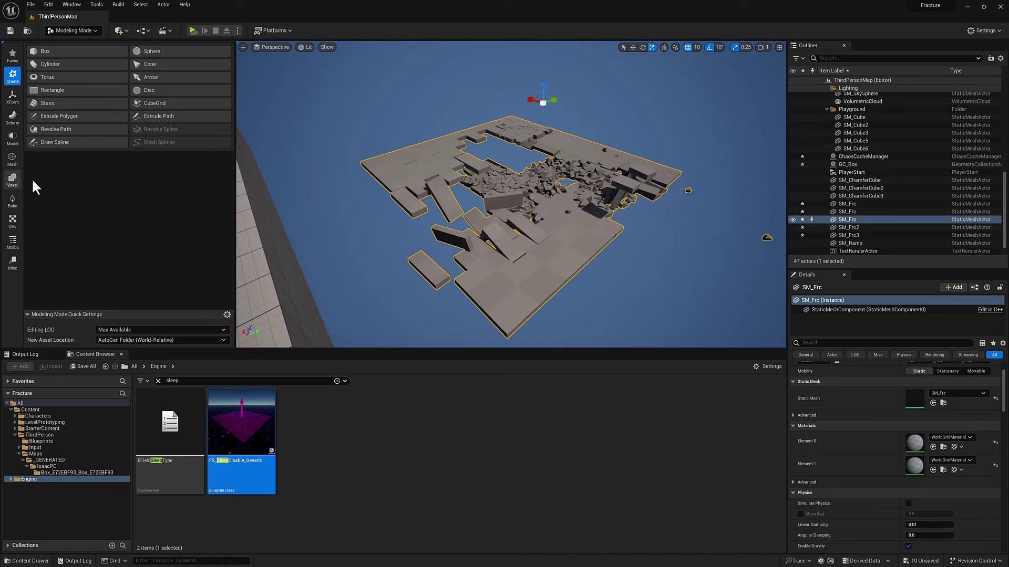
Generate PolyGroups on the SM_Frc debris mesh with a conversion mode other than Face Normal Deviation
left_click(13, 243)
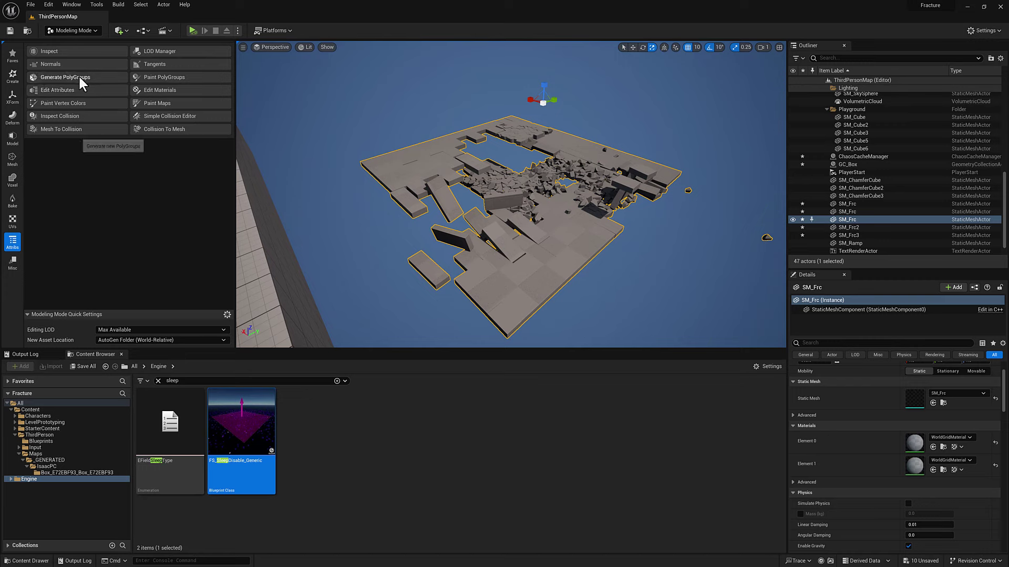
left_click(66, 79)
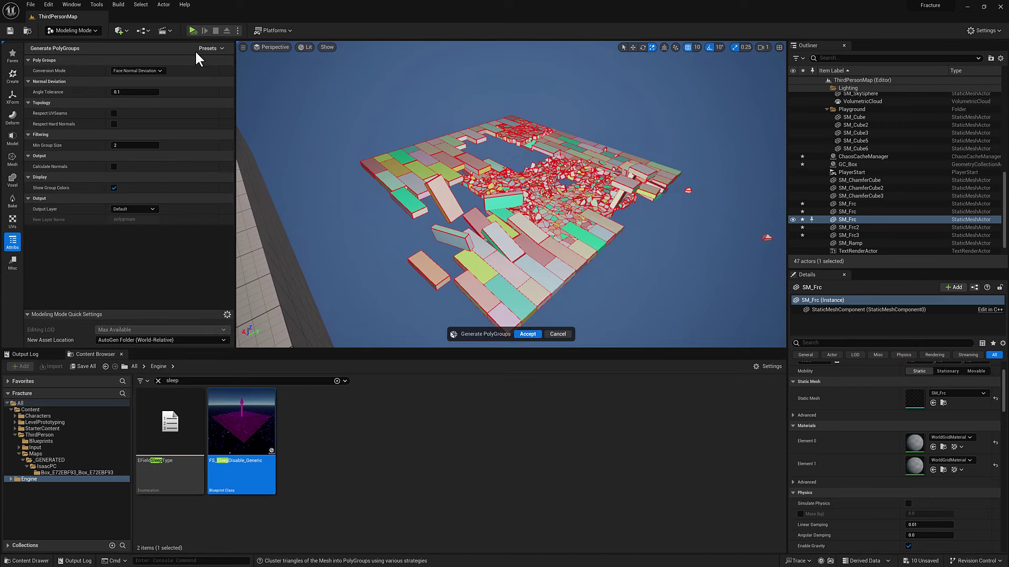
left_click(147, 70)
left_click(148, 109)
left_click(527, 335)
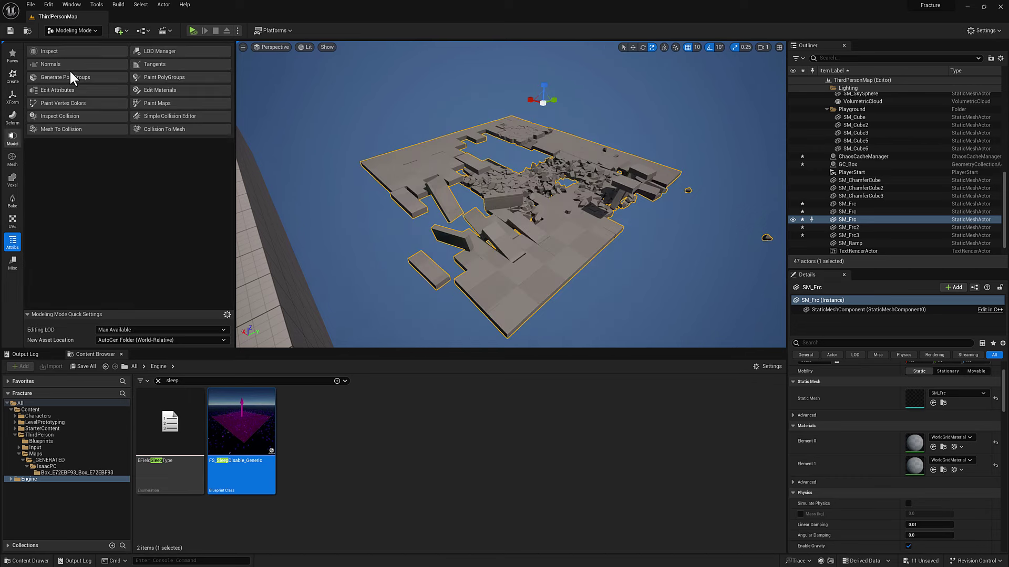
Use PolyGroup Edit to select the main debris, invert the selection and delete the stray pieces far below it
left_click(13, 138)
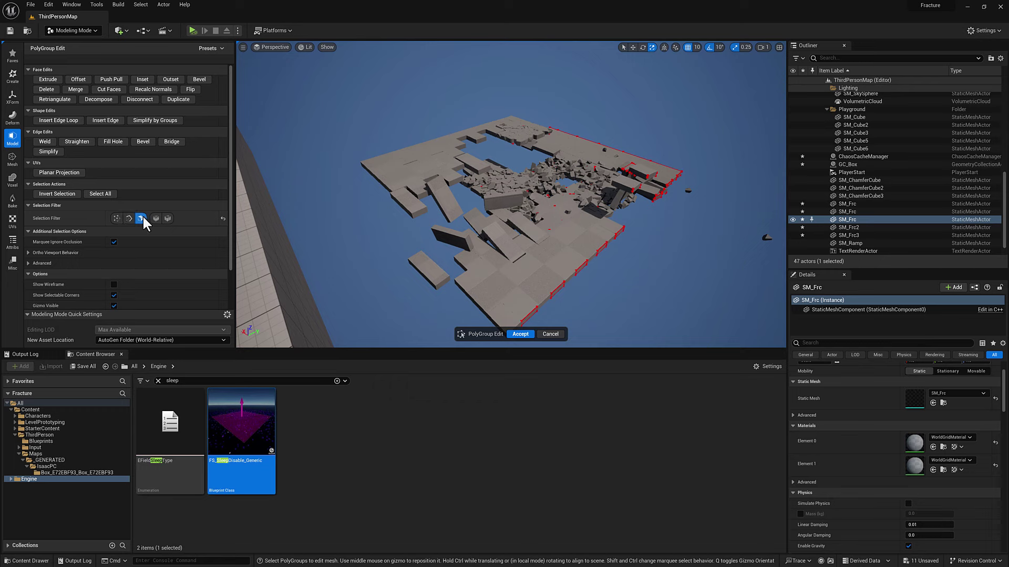
right_click_drag(405, 202, 347, 53)
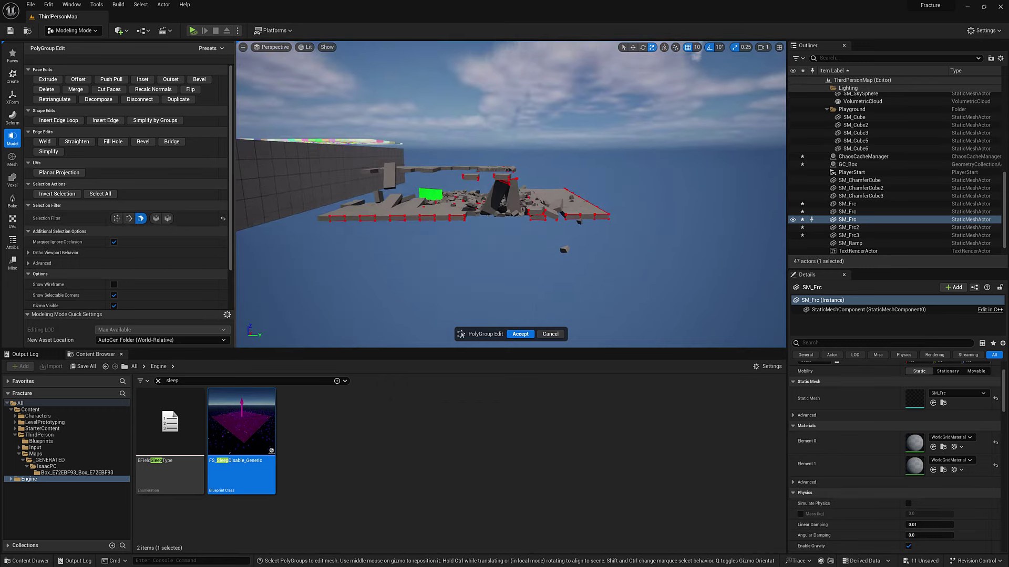
right_click_drag(399, 135, 372, 134)
left_click_drag(403, 154, 511, 190)
left_click_drag(688, 245, 663, 243)
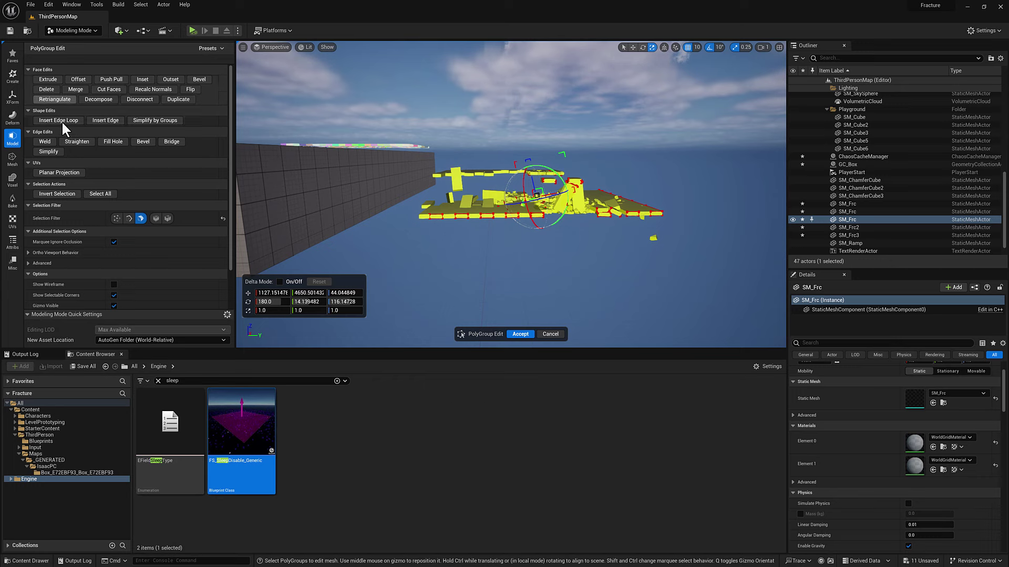
left_click(57, 193)
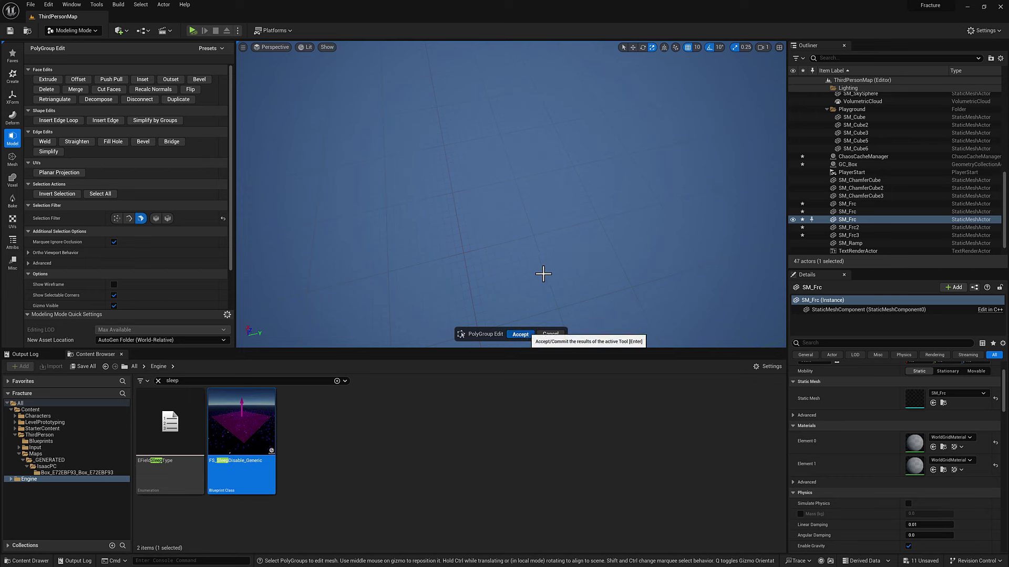
key("Return")
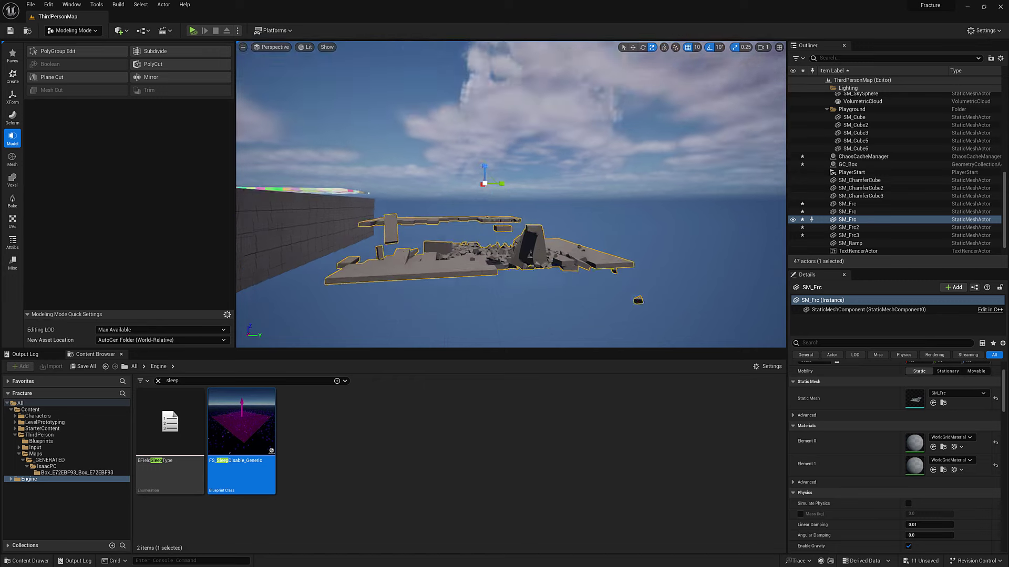
Set the SM_Frc mesh's pivot to the center of its bounding box with Edit Pivot
key("f")
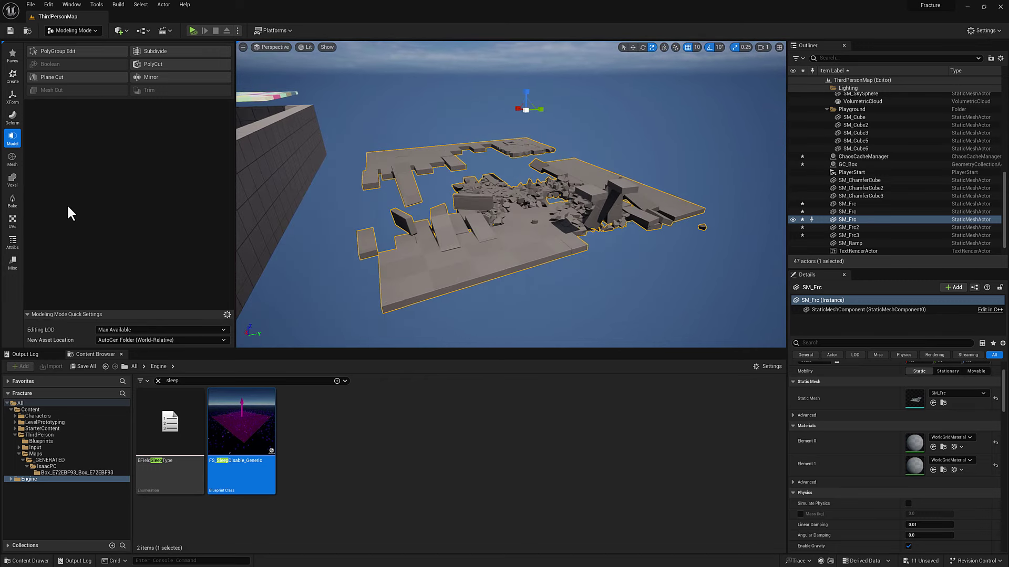
left_click(12, 97)
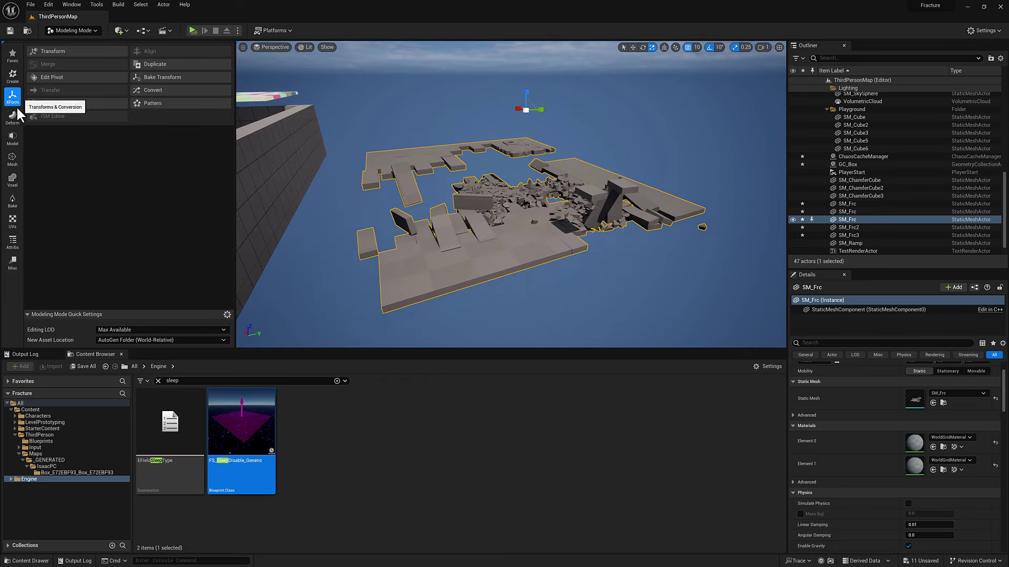
left_click(52, 77)
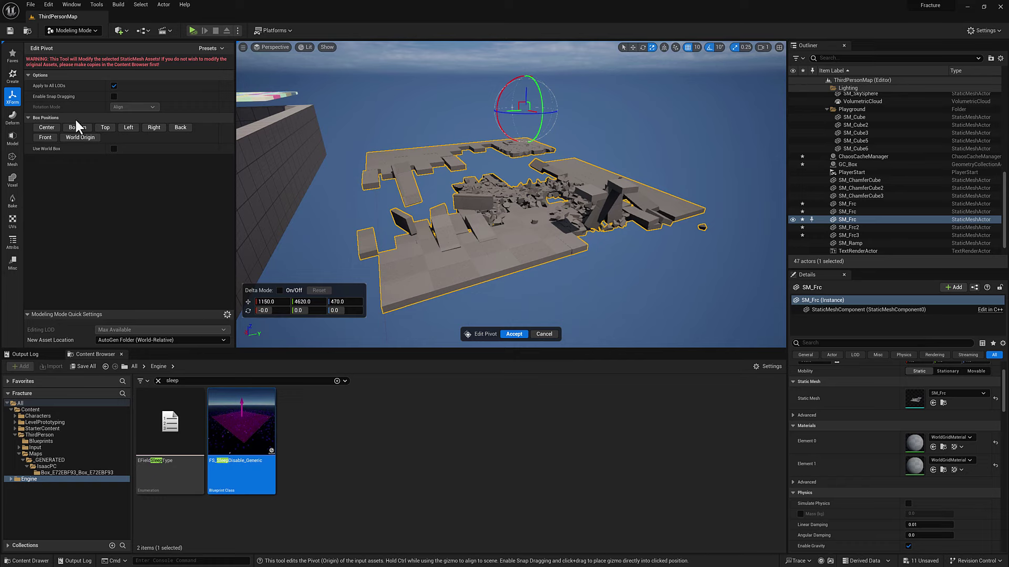
left_click(46, 127)
scroll(404, 200, "up", 6)
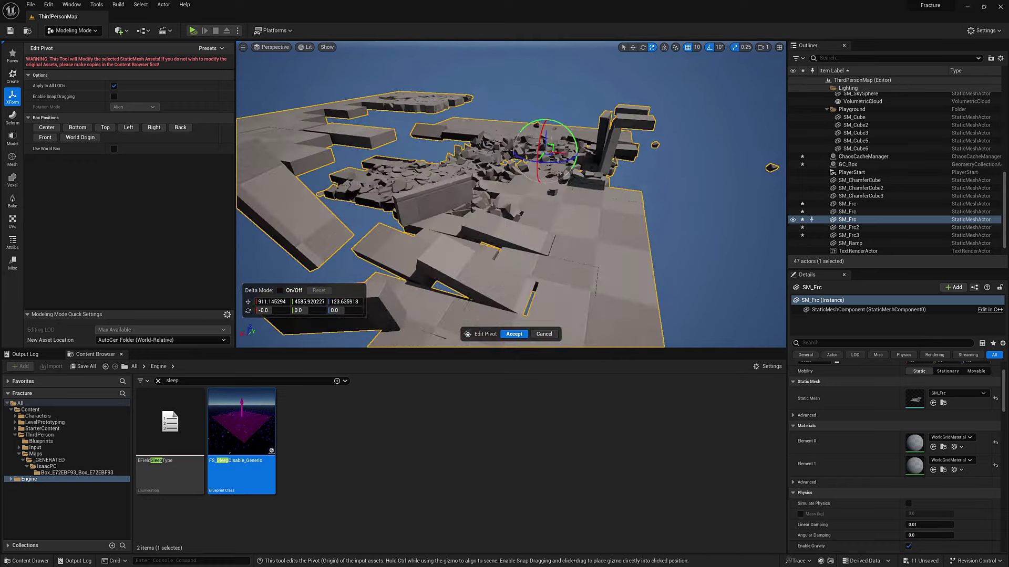
scroll(488, 177, "up", 3)
scroll(488, 178, "down", 8)
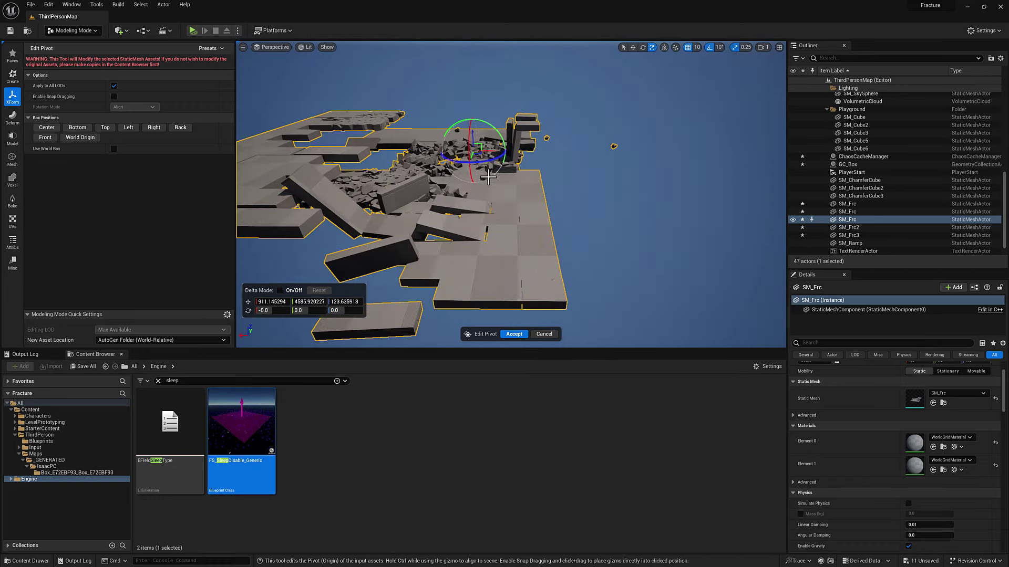
scroll(488, 177, "down", 4)
left_click(517, 346)
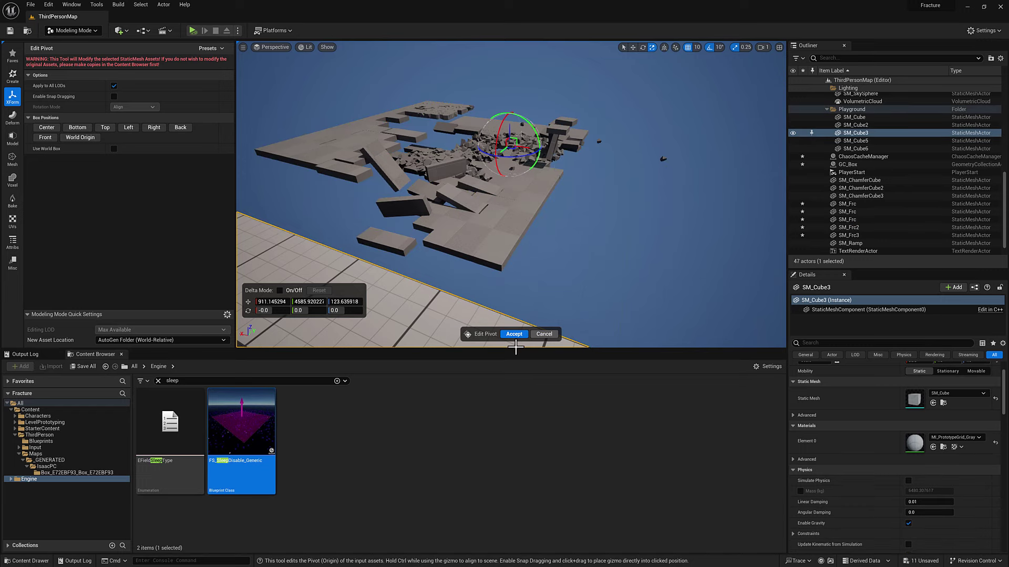
left_click(549, 335)
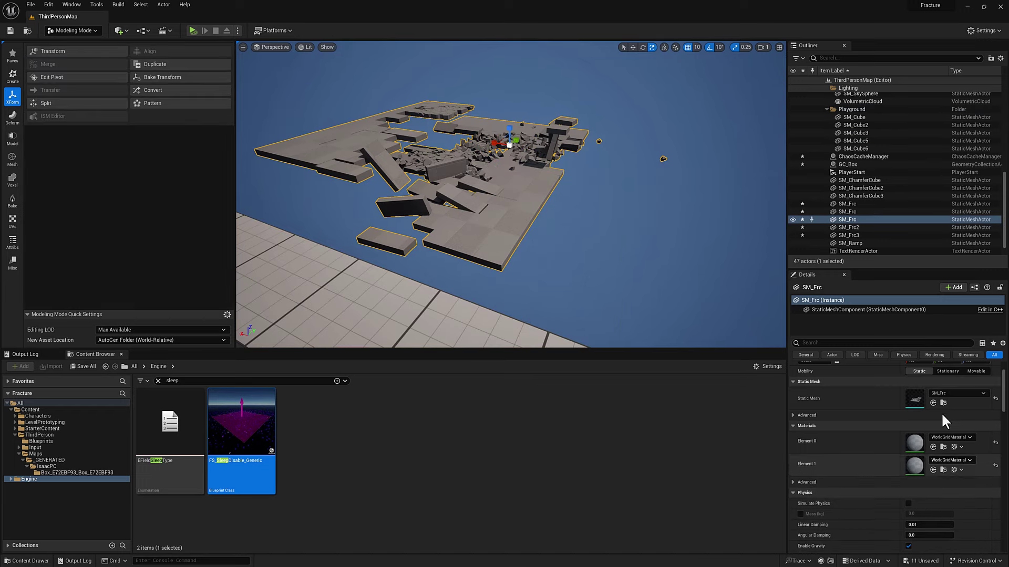
Locate the source asset of the selected SM_Frc mesh in the project content
left_click(944, 400)
right_click(264, 435)
left_click(351, 467)
Examine the cleaned-up SM_Frc debris mesh from several sides
right_click_drag(525, 237, 562, 194)
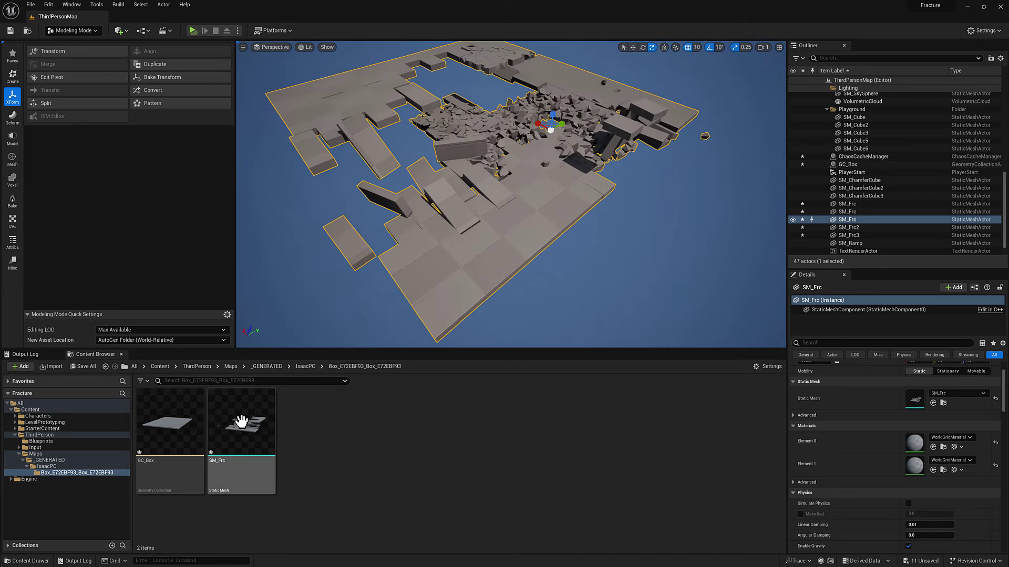
right_click_drag(420, 341, 451, 320)
mouse_move(537, 195)
right_mouse_down()
mouse_move(525, 200)
mouse_move(536, 195)
right_mouse_up()
right_click_drag(702, 218, 670, 236)
mouse_move(486, 167)
right_mouse_down()
mouse_move(499, 167)
mouse_move(486, 167)
right_mouse_up()
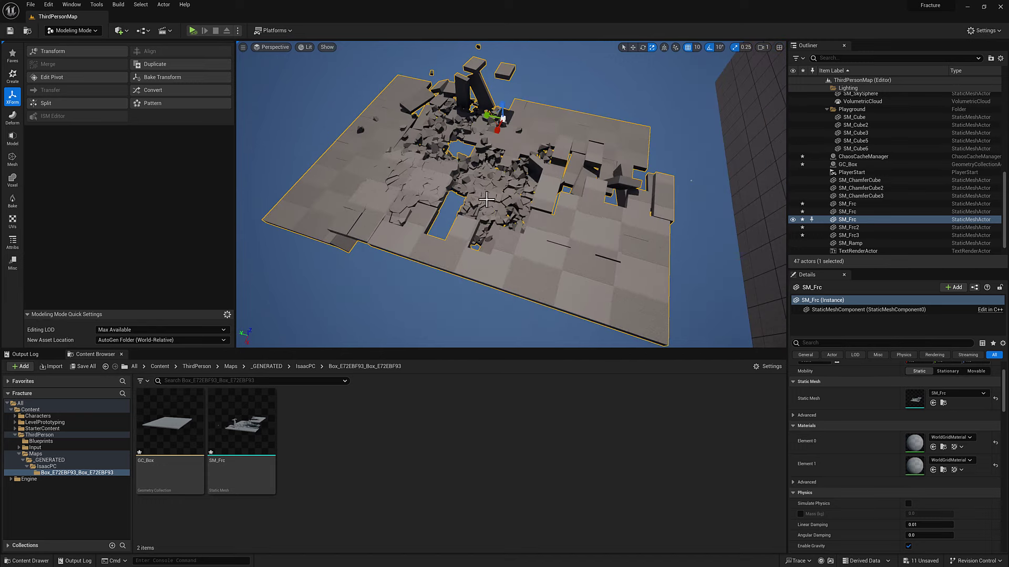
right_click_drag(691, 180, 670, 184)
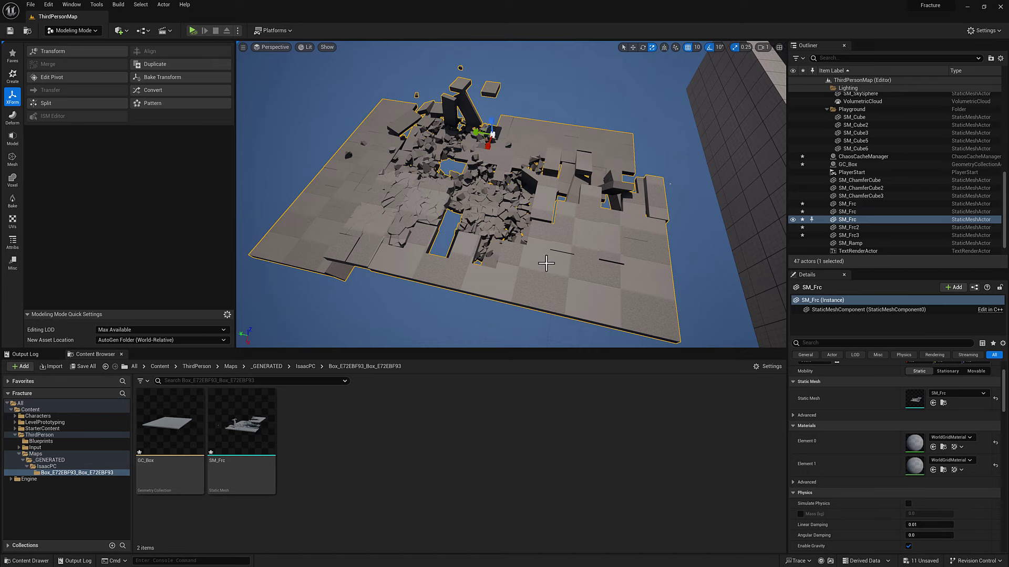
right_click_drag(546, 230, 515, 224)
right_click_drag(449, 220, 434, 222)
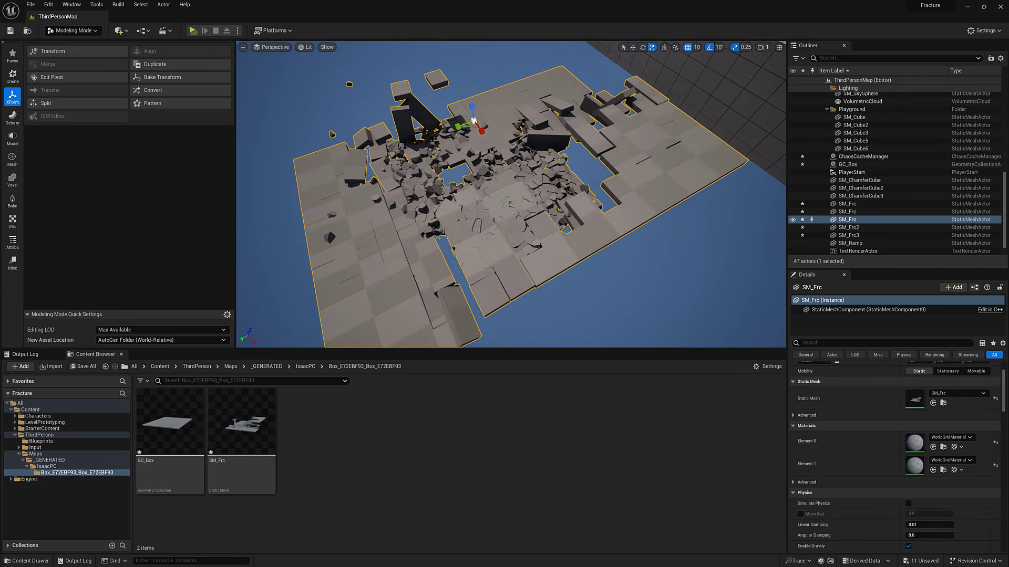